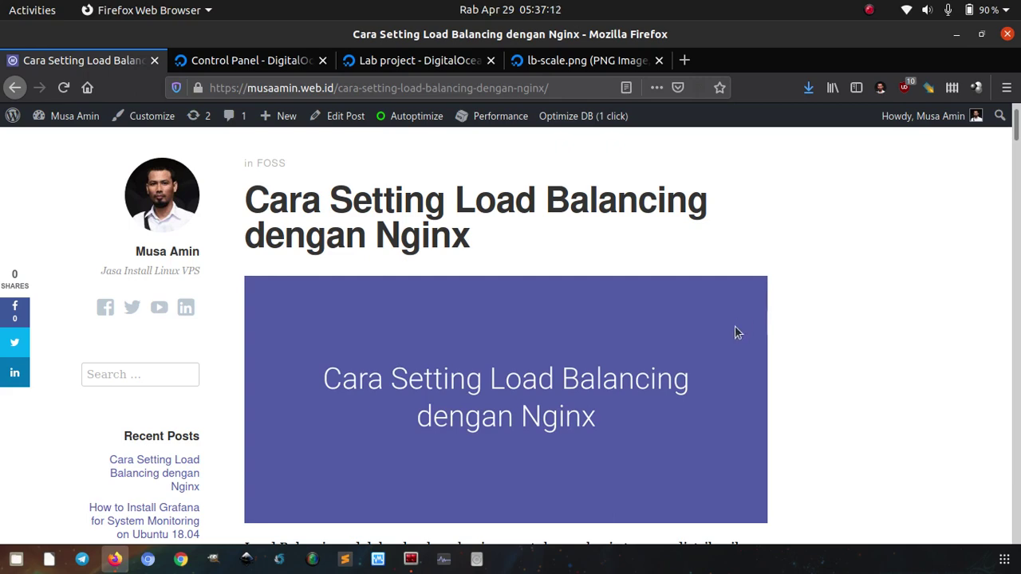
Step: Read through the Nginx load balancing article, examining its methods, diagram, node setup and the upstream backend server block
scroll(729, 294, "down", 2)
scroll(729, 293, "down", 5)
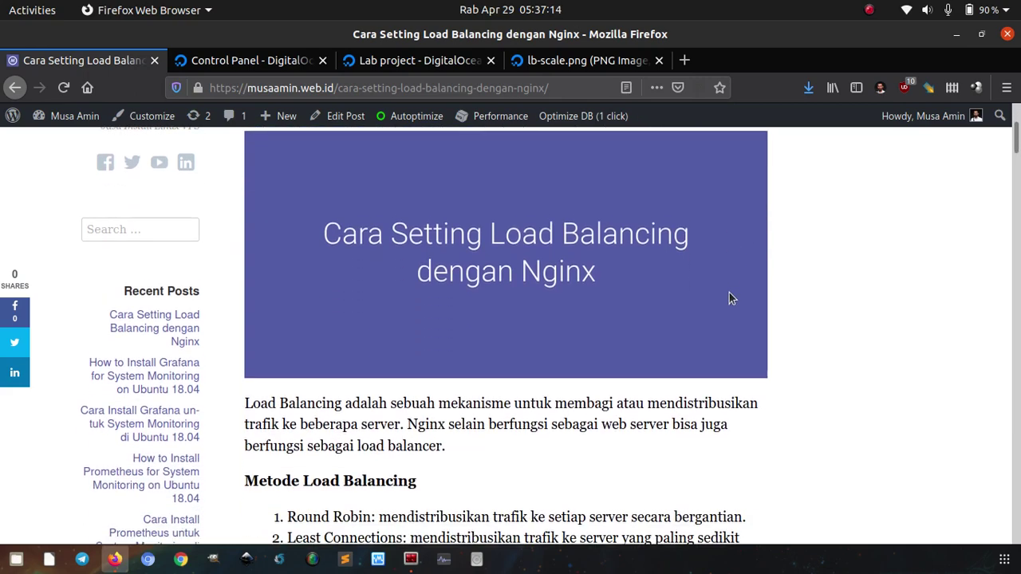
scroll(728, 299, "down", 1)
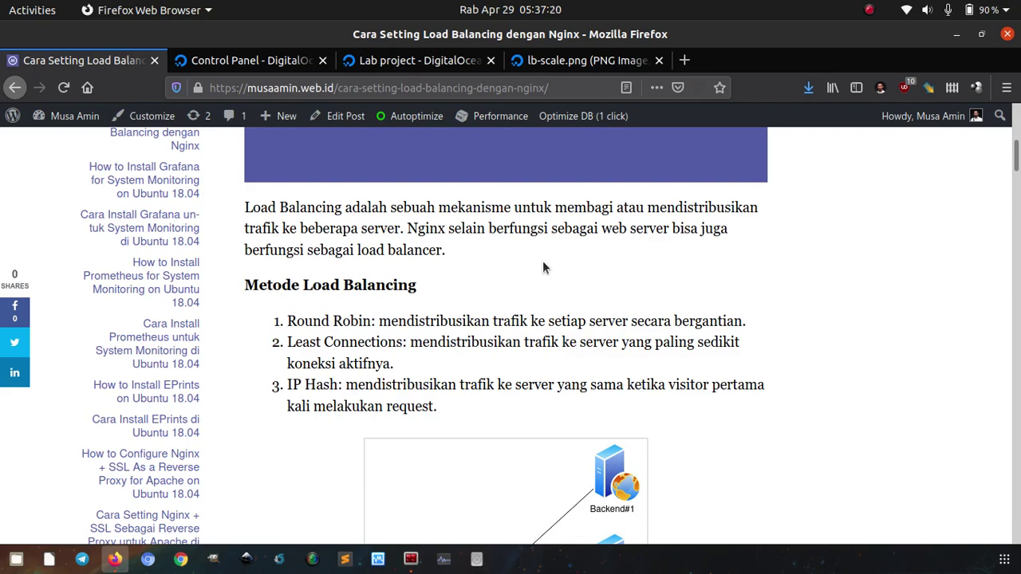
scroll(615, 254, "down", 7)
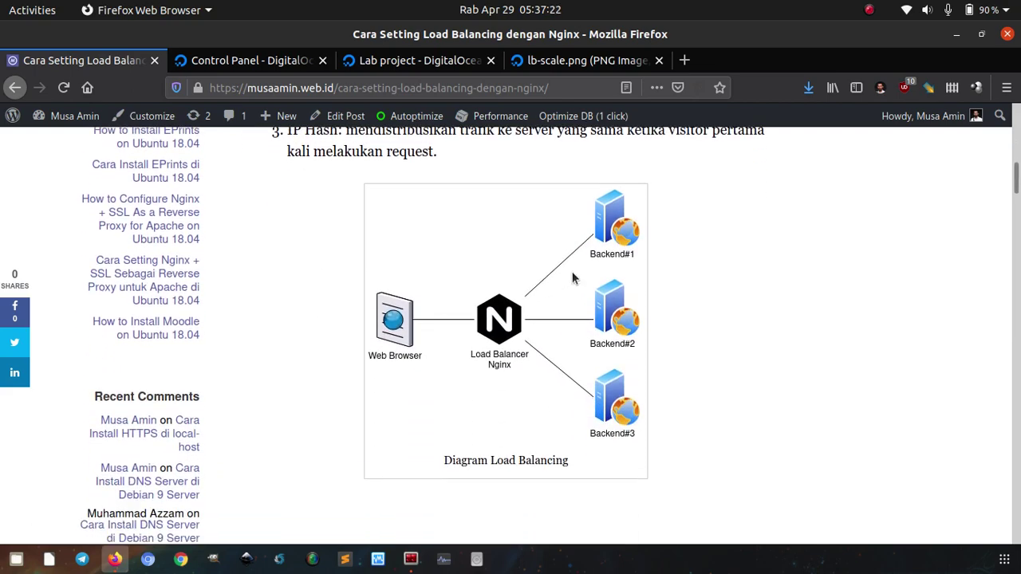
scroll(497, 307, "down", 19)
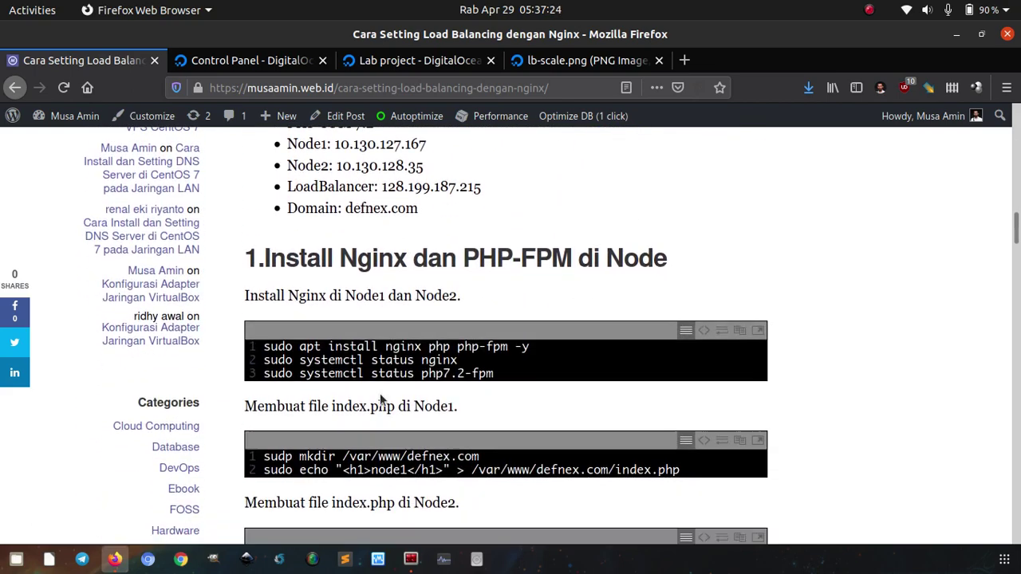
scroll(379, 397, "down", 17)
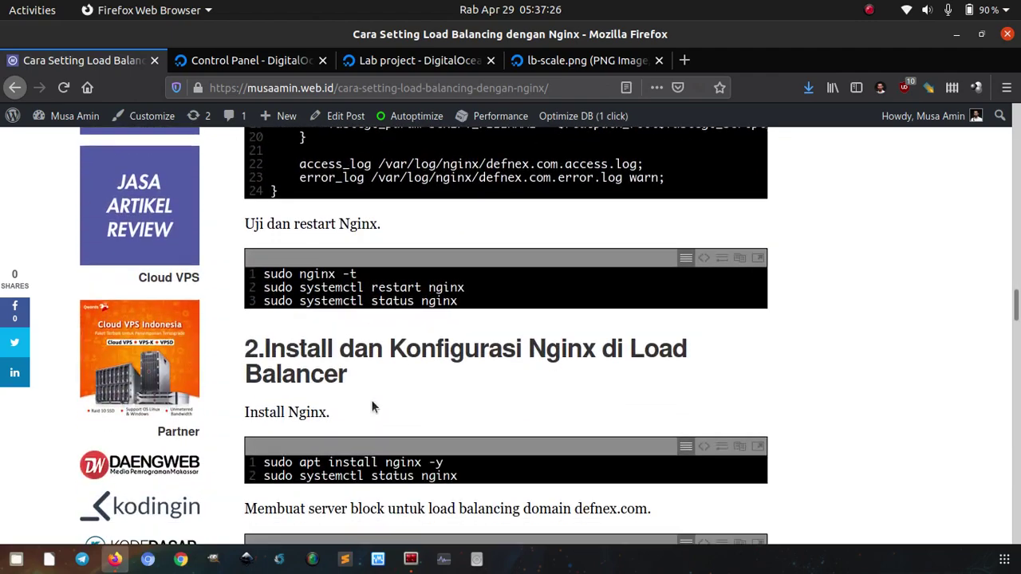
scroll(372, 407, "down", 5)
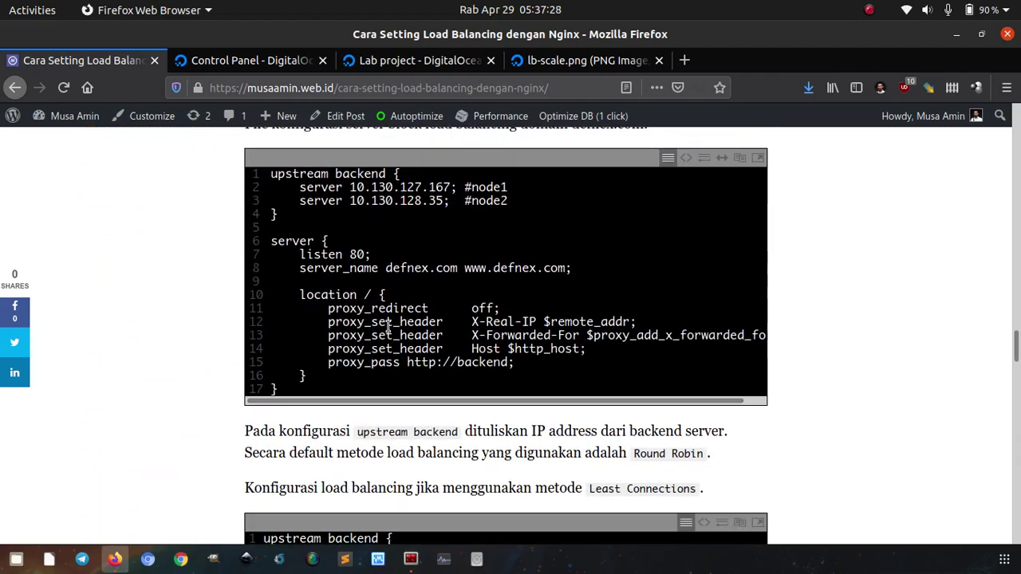
left_click_drag(281, 222, 269, 175)
left_click(279, 188)
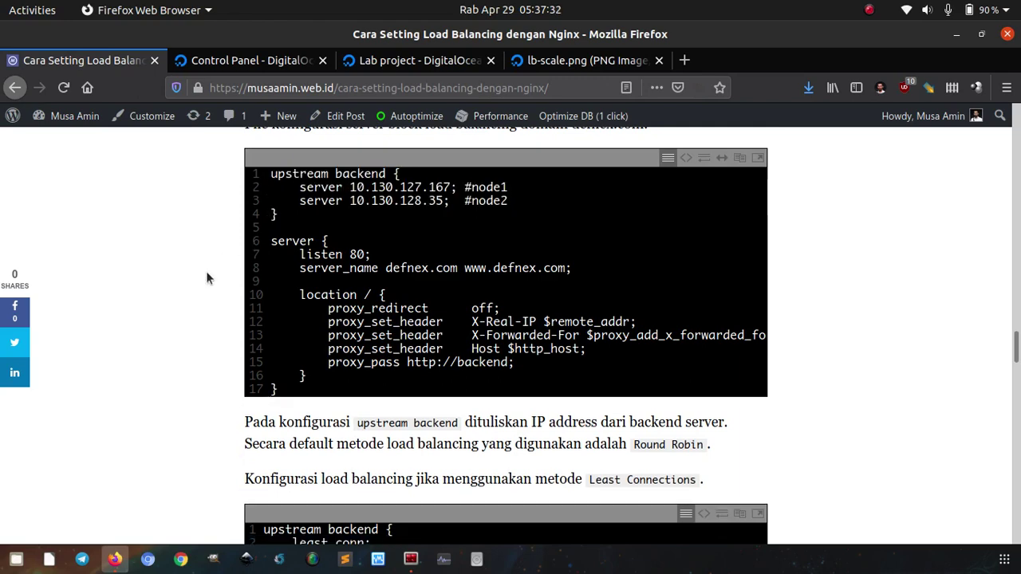
scroll(196, 330, "up", 2)
scroll(199, 346, "down", 1)
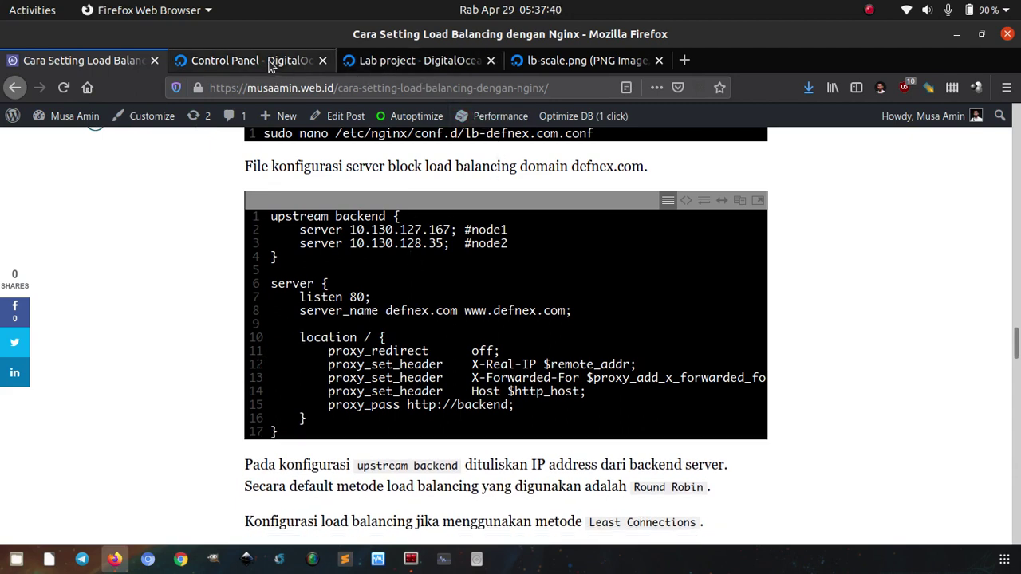
Step: Go to the DigitalOcean Lab project and open the Load Balancers section under Networking
left_click(361, 64)
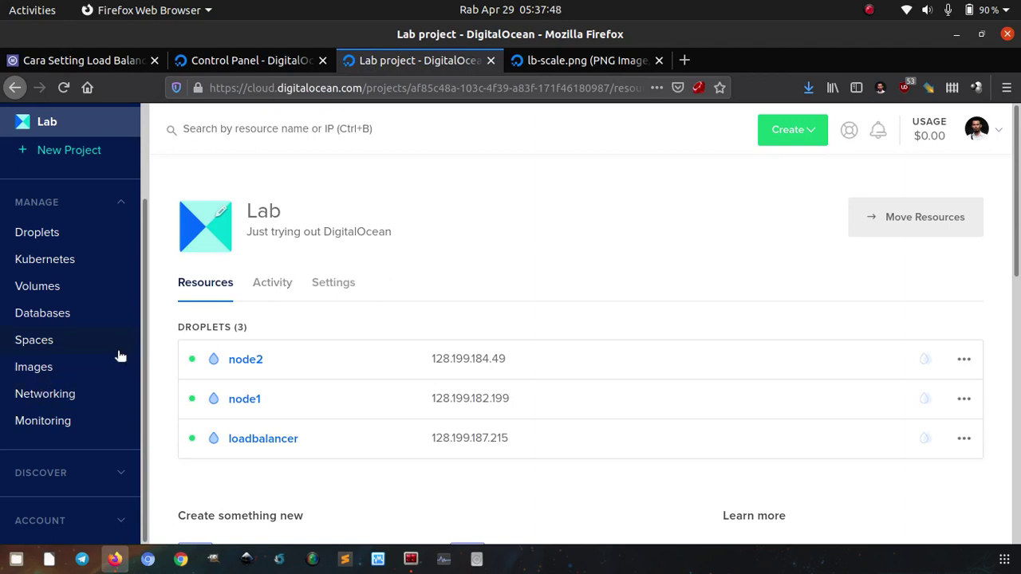
left_click(48, 396)
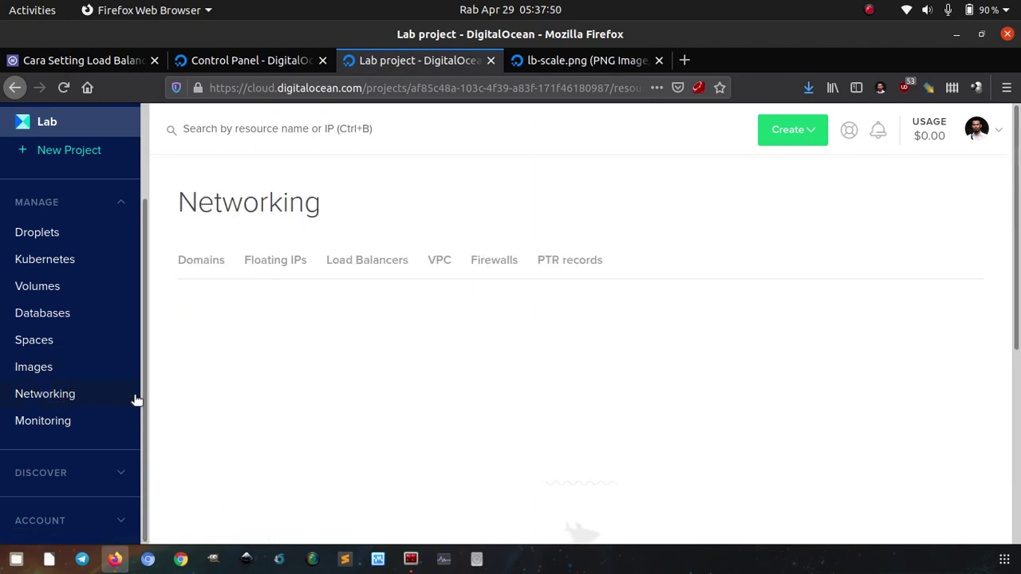
left_click(391, 266)
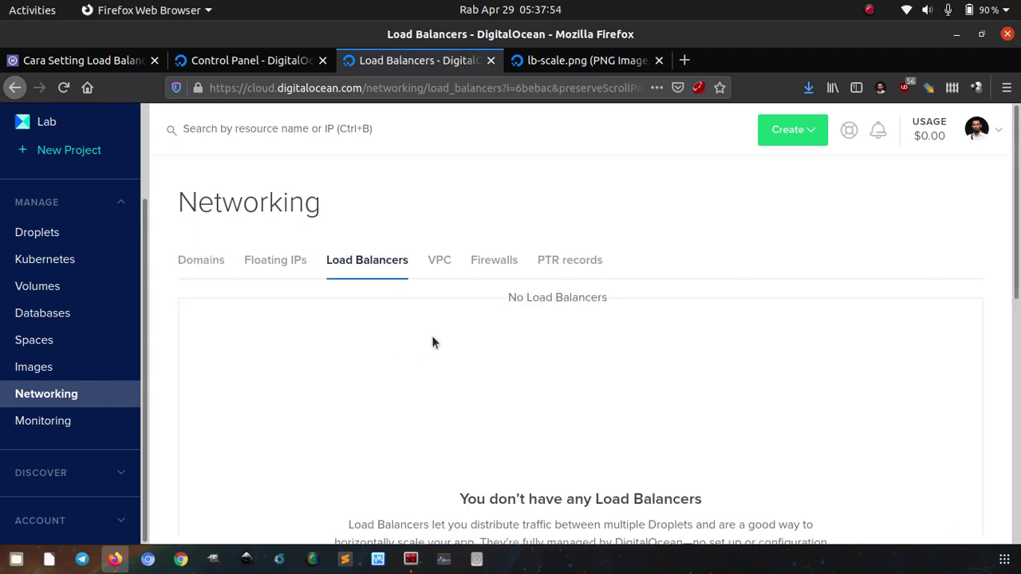
scroll(704, 229, "down", 2)
scroll(729, 240, "up", 1)
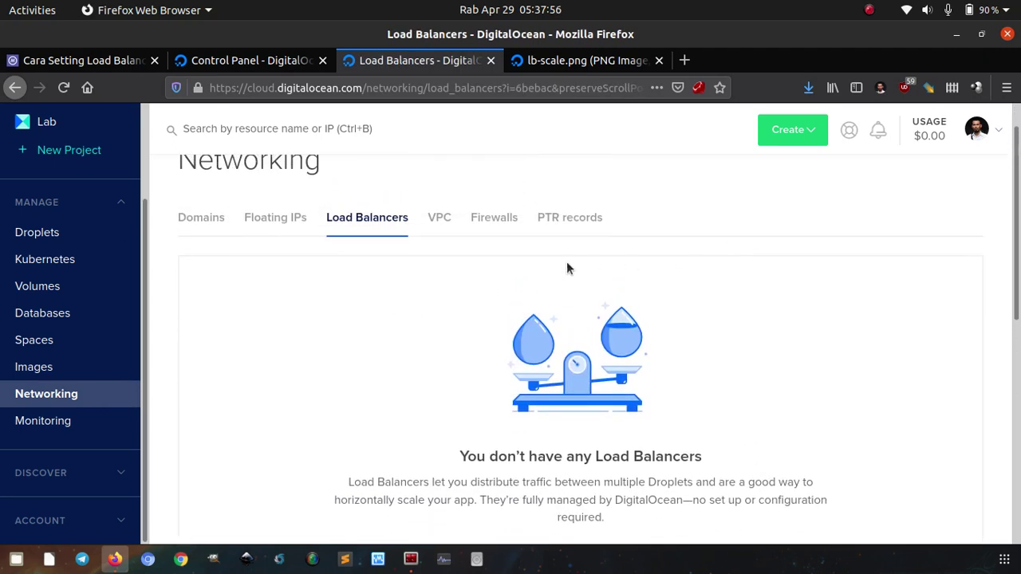
scroll(592, 451, "down", 2)
scroll(556, 468, "up", 2)
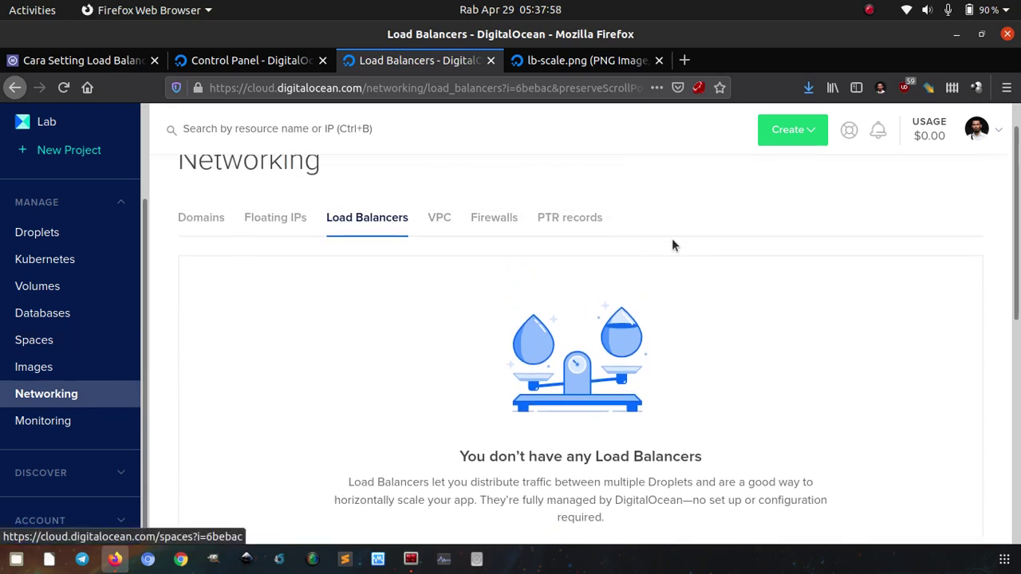
Step: Start creating a new load balancer from the Load Balancers page
left_click(798, 131)
scroll(798, 131, "down", 2)
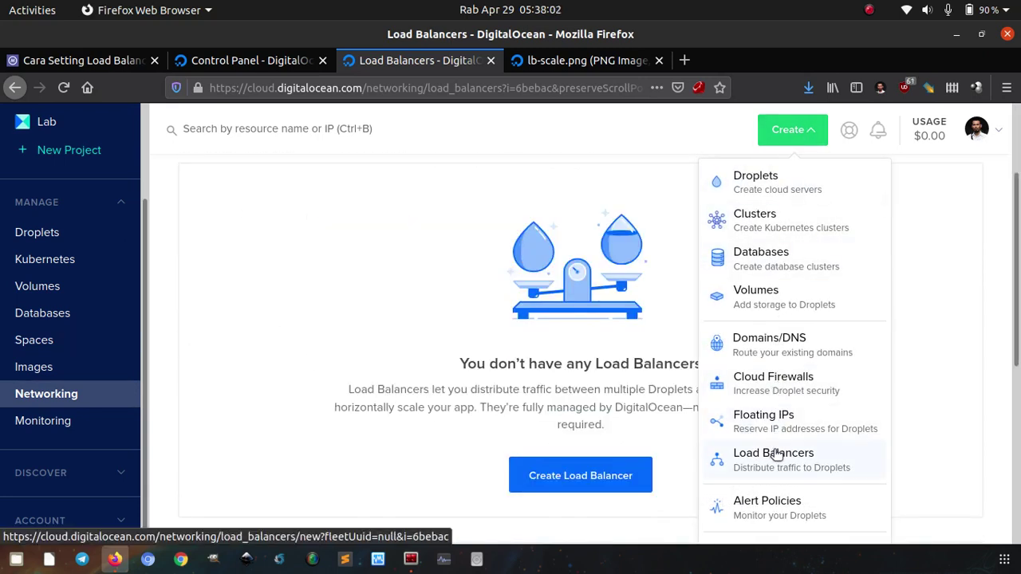
left_click(392, 308)
scroll(620, 379, "down", 2)
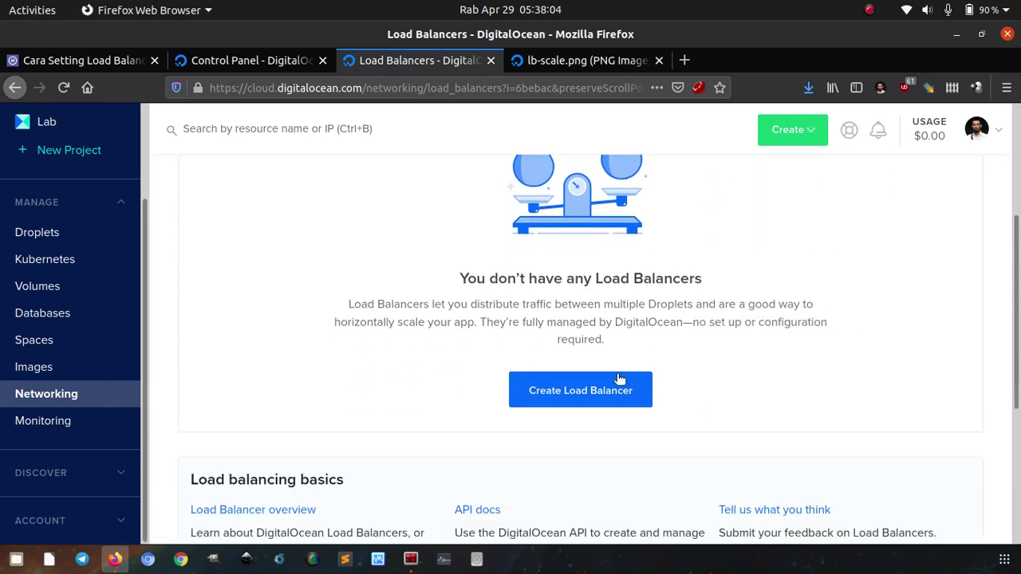
left_click(604, 389)
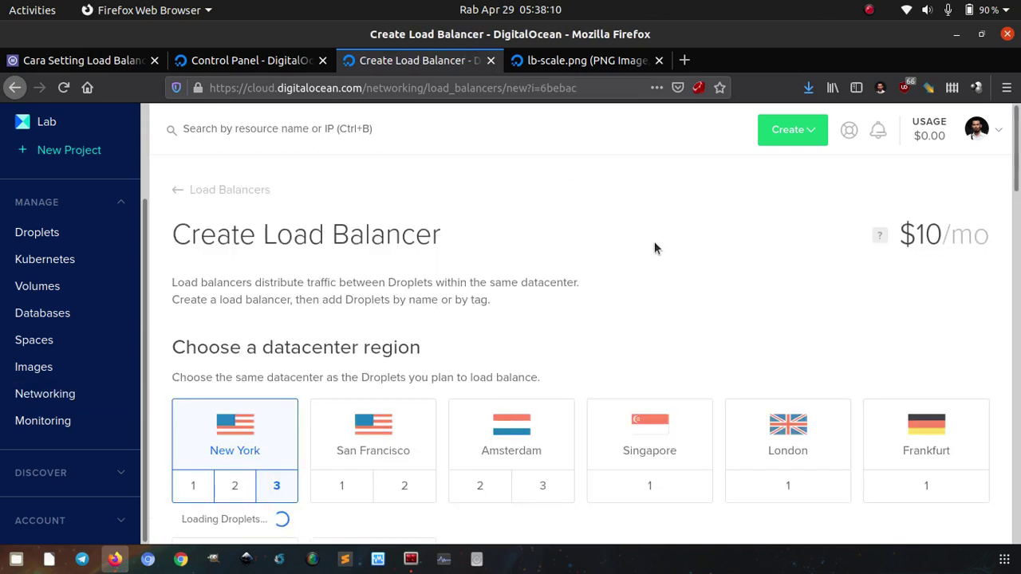
Step: Choose Singapore 1 as the load balancer's datacenter region and dismiss the private networking notice
scroll(654, 248, "down", 3)
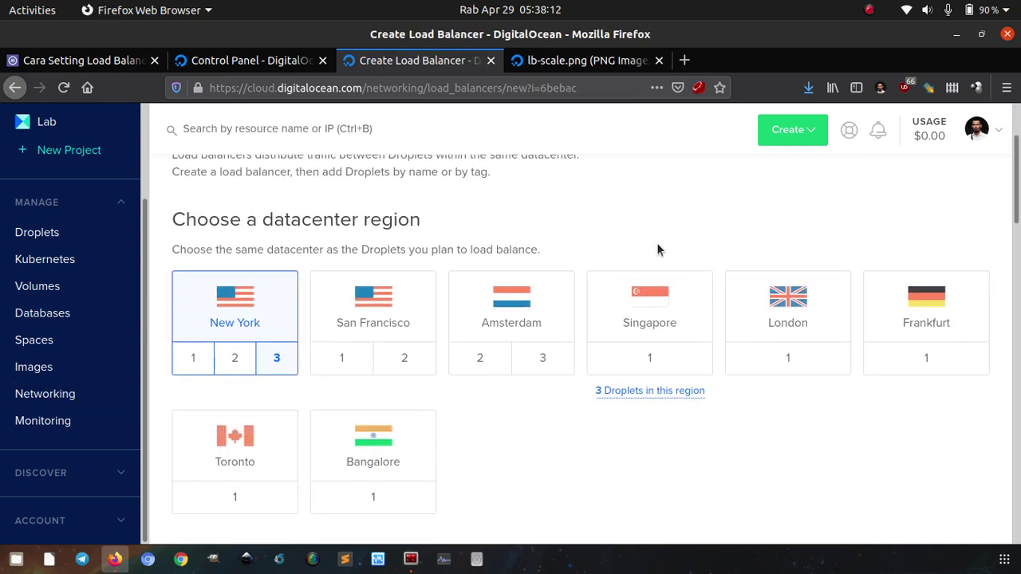
scroll(658, 250, "down", 1)
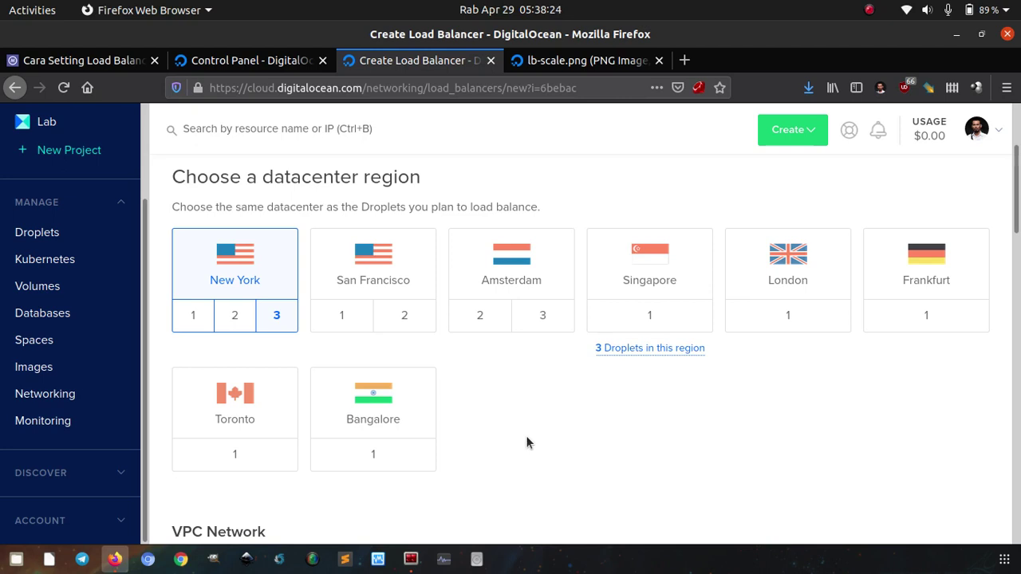
left_click(663, 277)
scroll(792, 412, "down", 4)
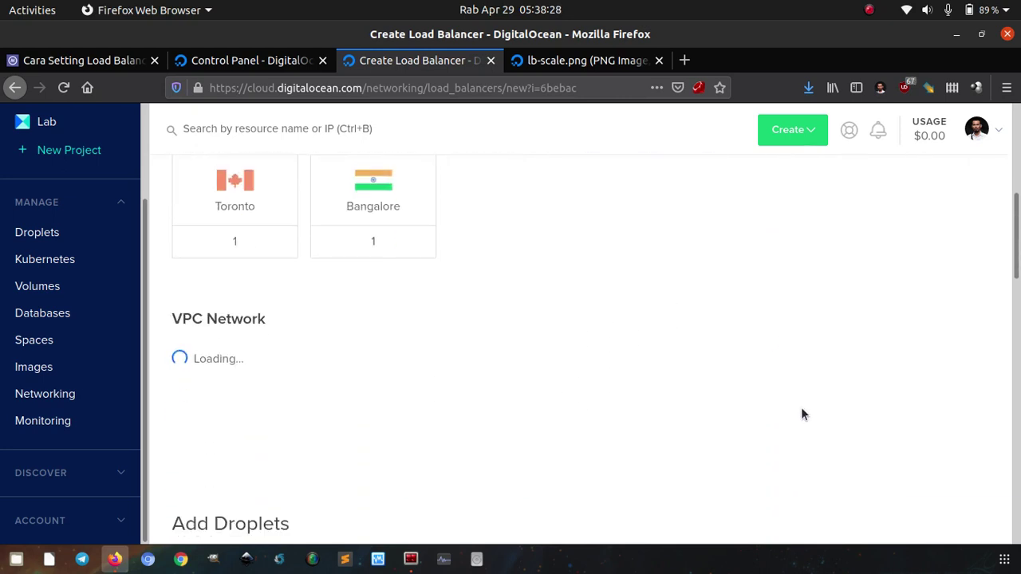
scroll(774, 333, "up", 3)
scroll(800, 348, "down", 5)
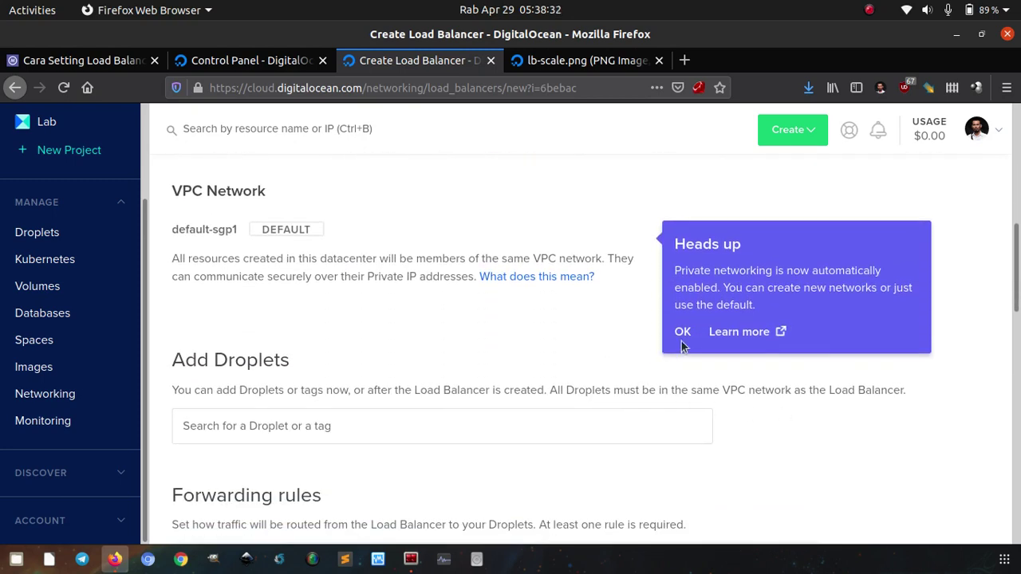
left_click(681, 341)
Step: Add the Droplets node1 and node2 to the load balancer
scroll(576, 329, "down", 1)
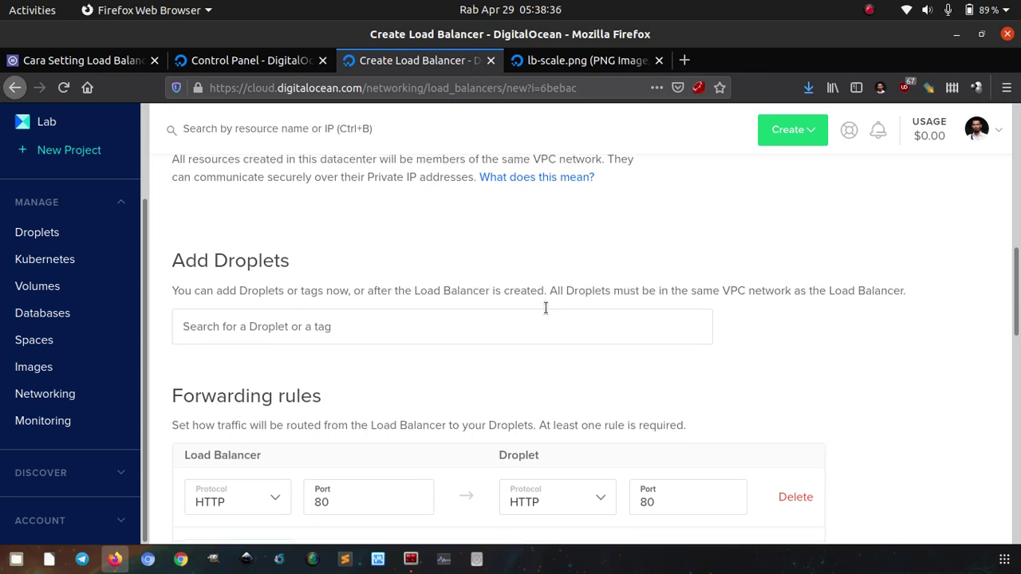
scroll(515, 299, "down", 1)
left_click(492, 251)
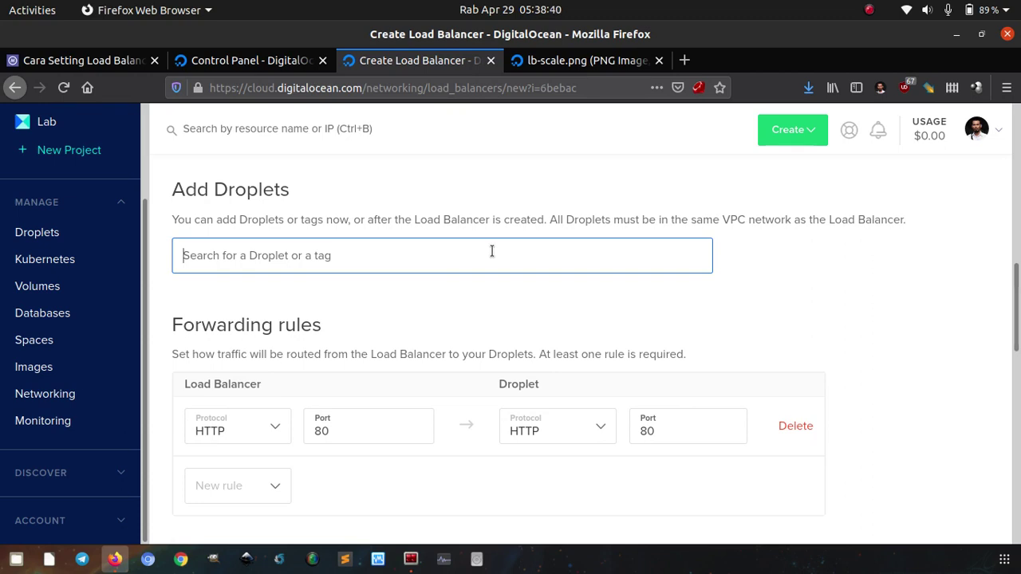
type("node")
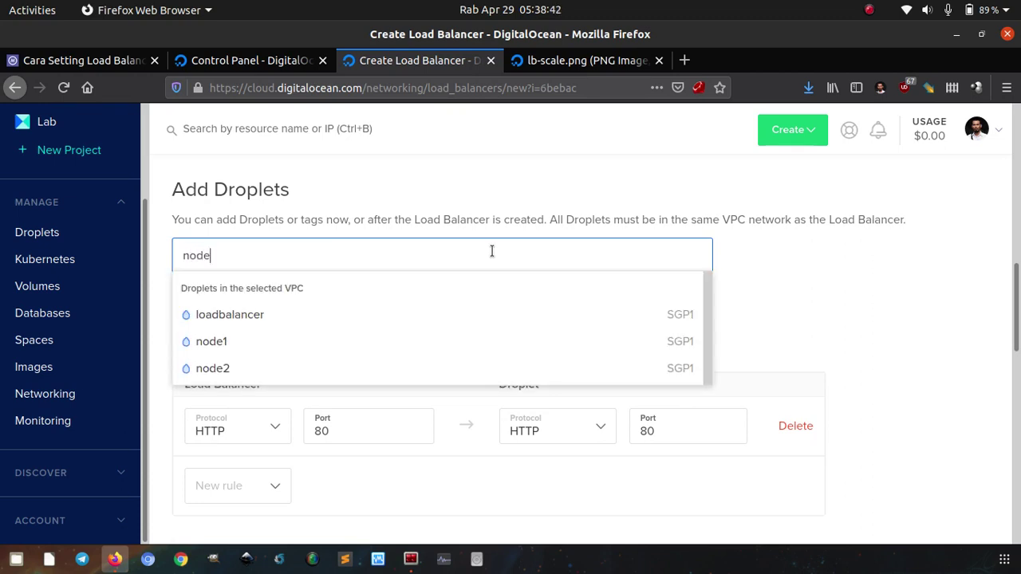
type("1")
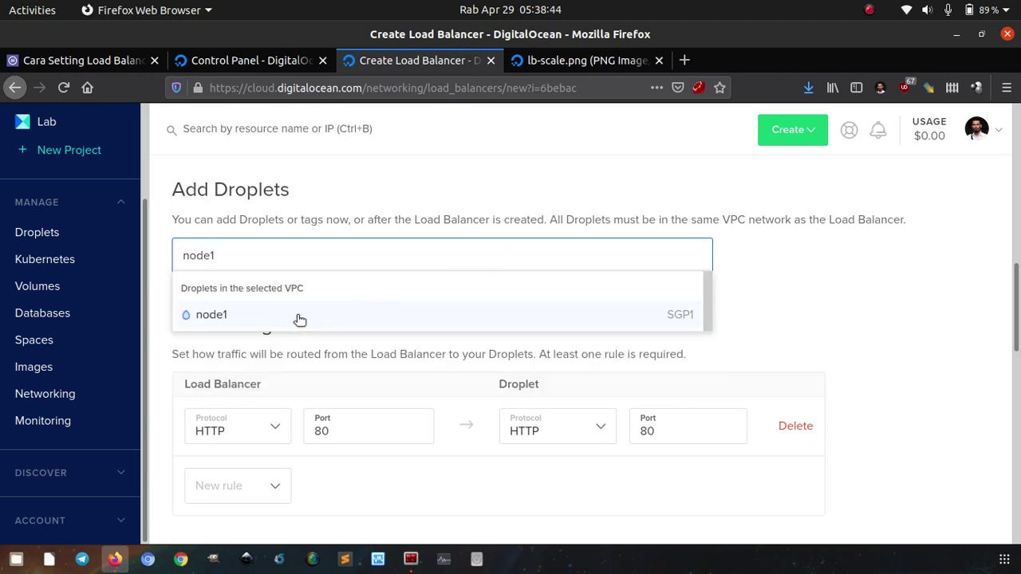
left_click(299, 318)
type("node")
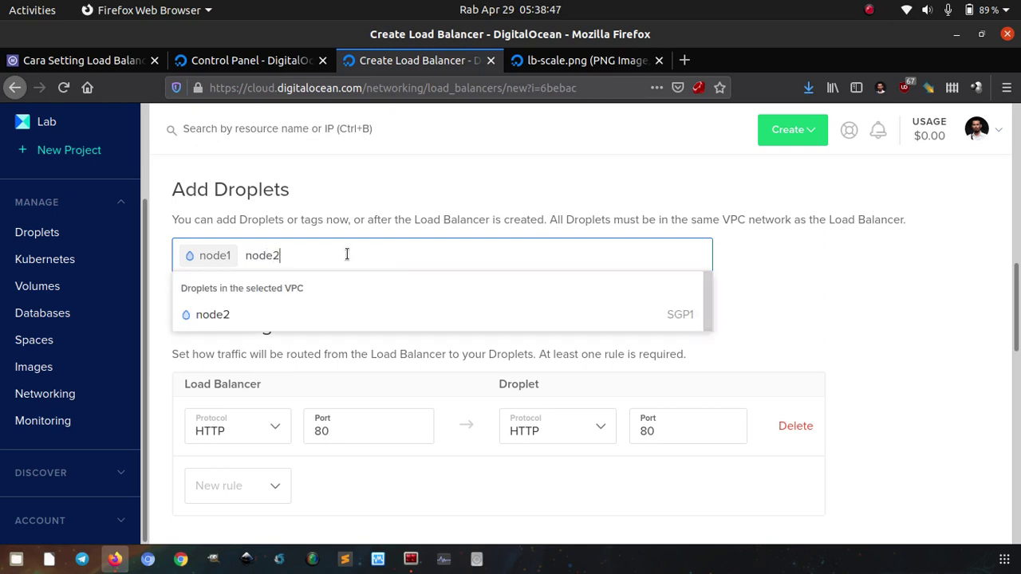
left_click(330, 316)
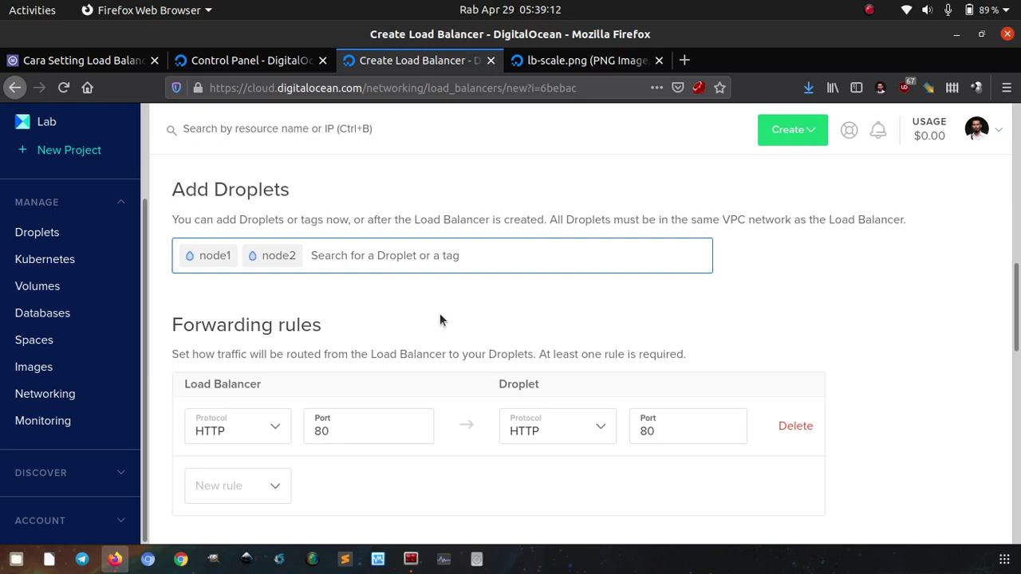
Step: Keep the default HTTP port 80 forwarding rule and name the load balancer lb-webserver
scroll(603, 271, "down", 3)
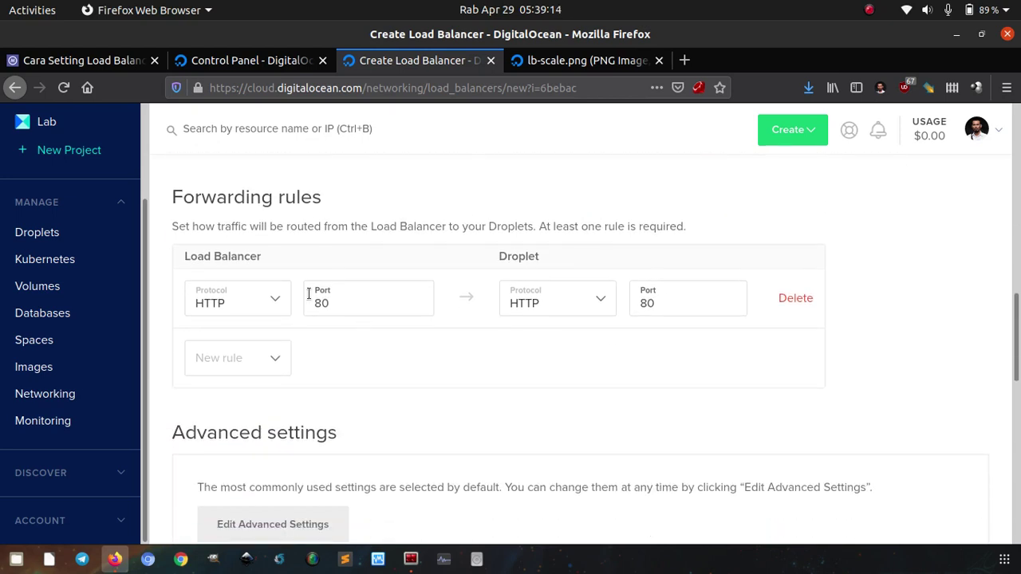
scroll(376, 210, "up", 4)
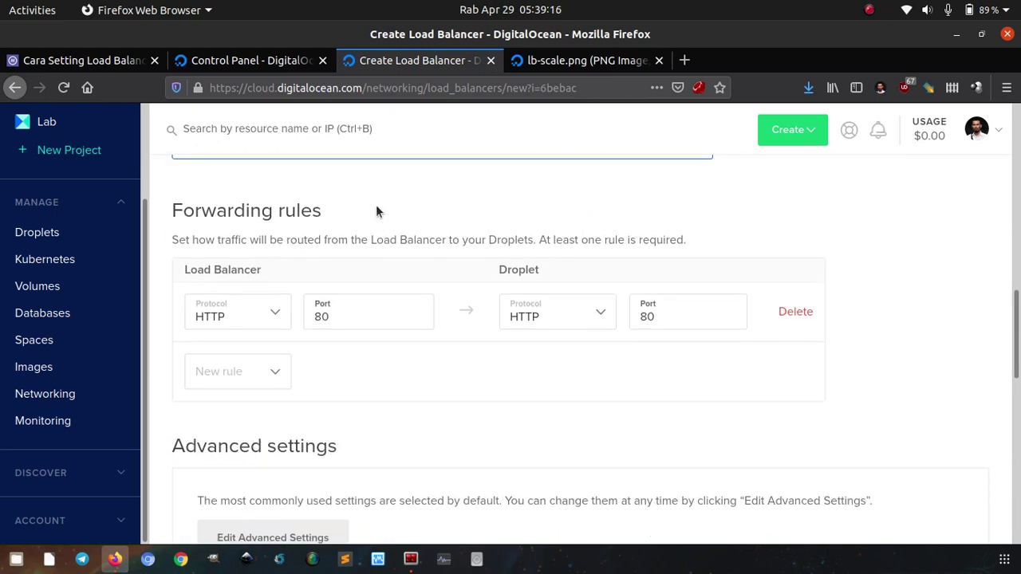
scroll(694, 267, "down", 3)
scroll(807, 267, "down", 5)
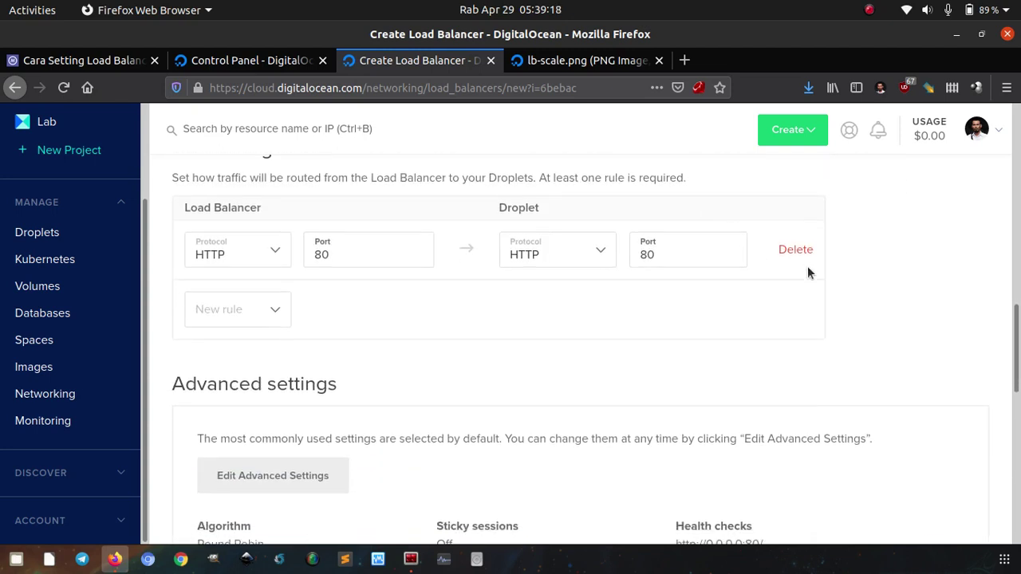
scroll(808, 264, "down", 3)
scroll(808, 268, "down", 2)
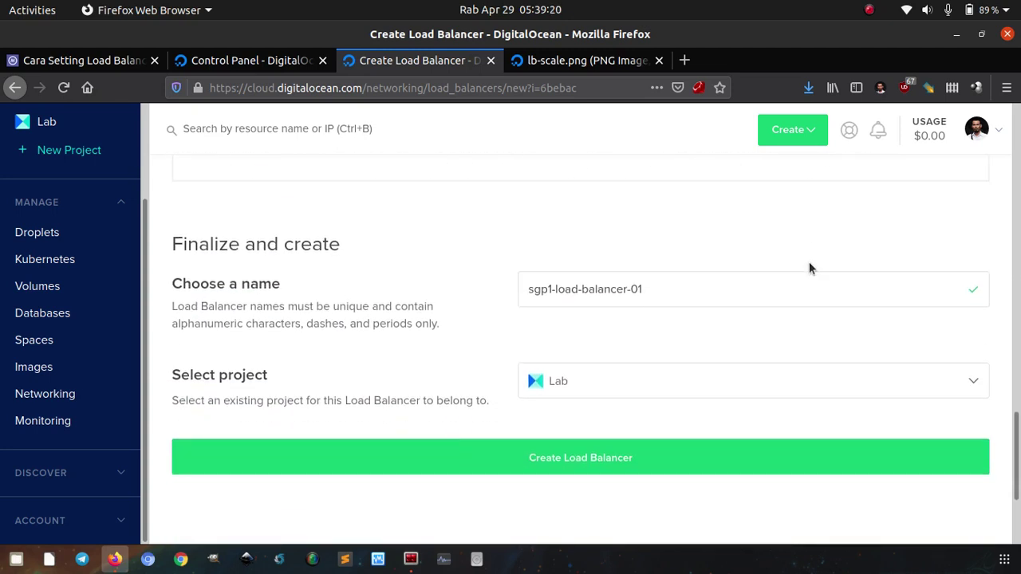
scroll(798, 270, "down", 1)
left_click(713, 255)
key("ctrl+a")
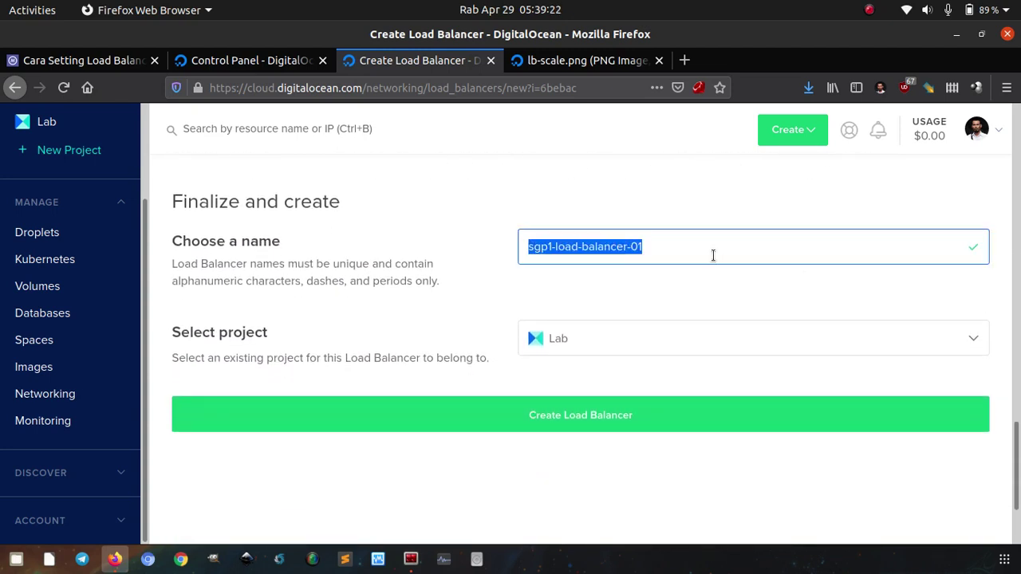
type("lb")
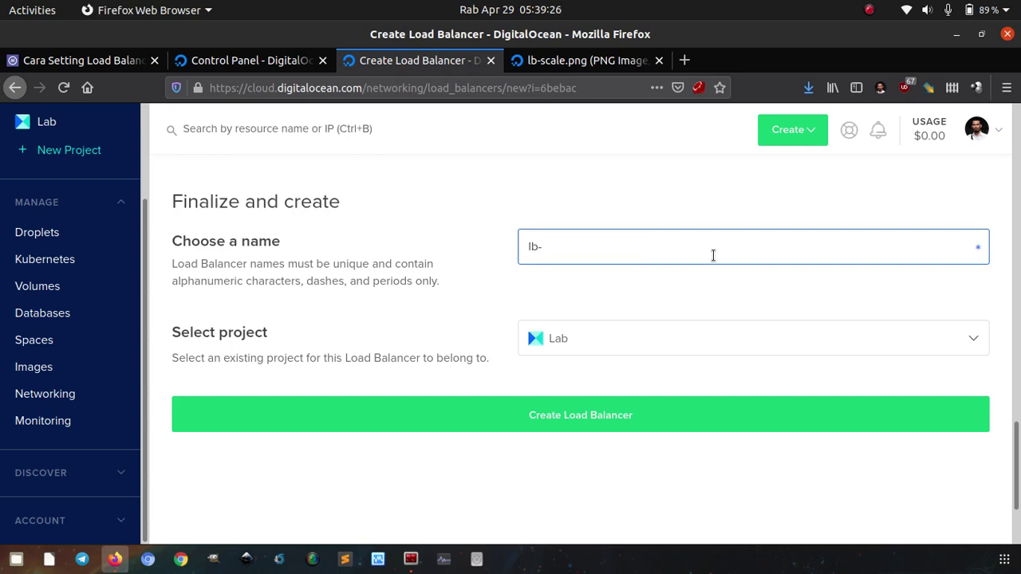
type("-webserver")
left_click(682, 303)
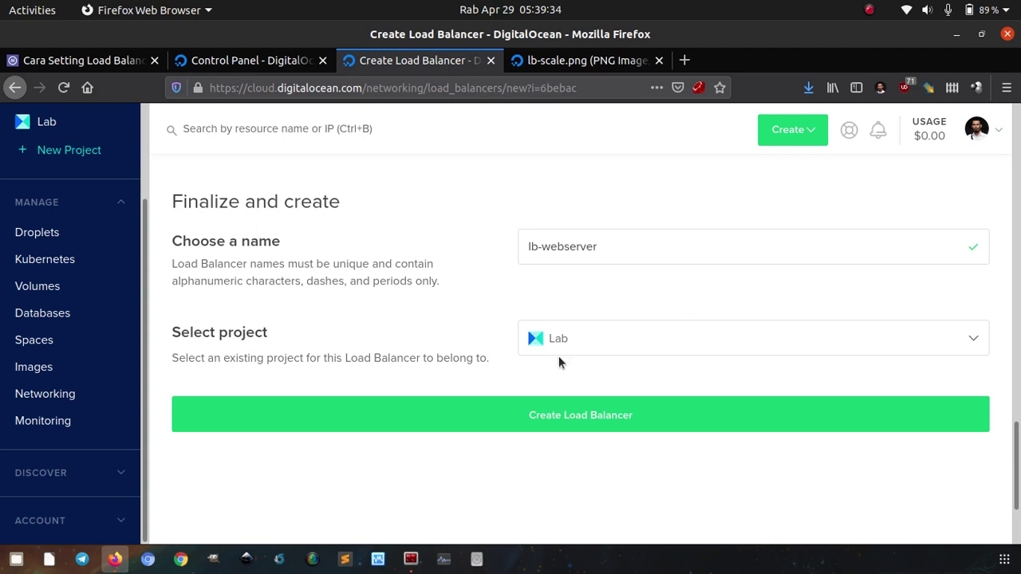
scroll(80, 223, "up", 3)
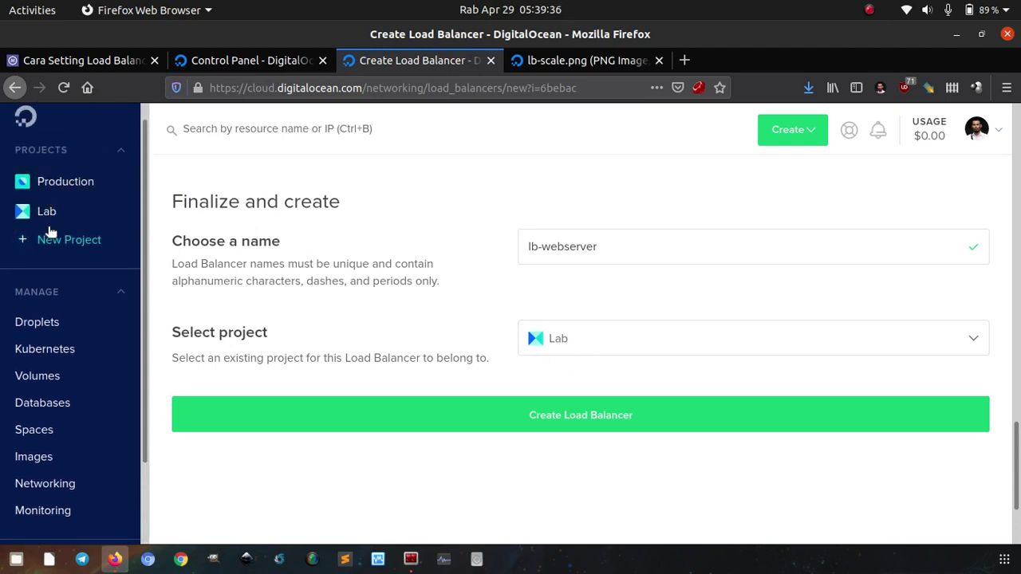
scroll(585, 381, "down", 3)
scroll(558, 357, "up", 3)
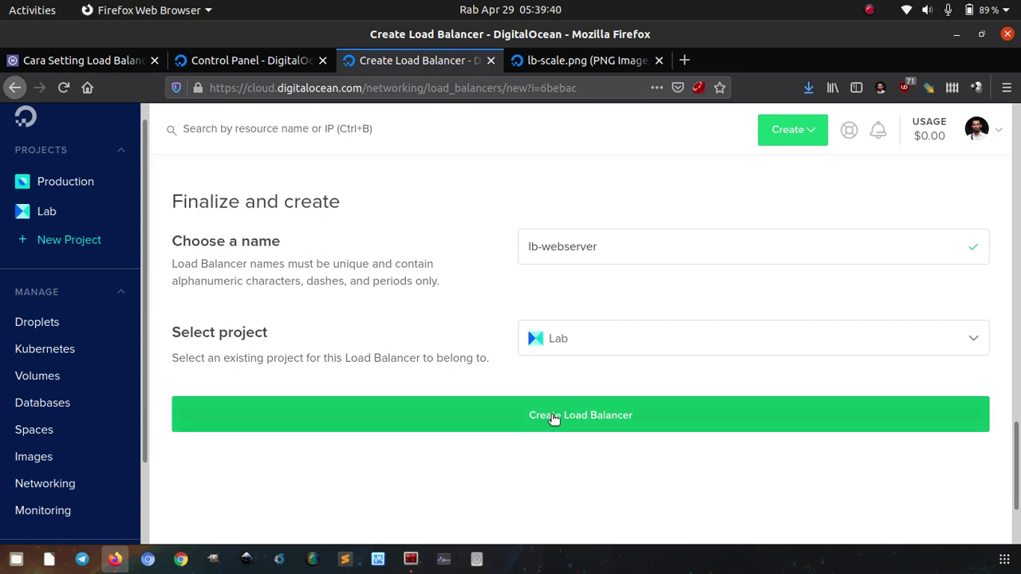
Step: Create the load balancer in the Lab project, dismiss the creation notice and check the status of its Droplets
left_click(555, 419)
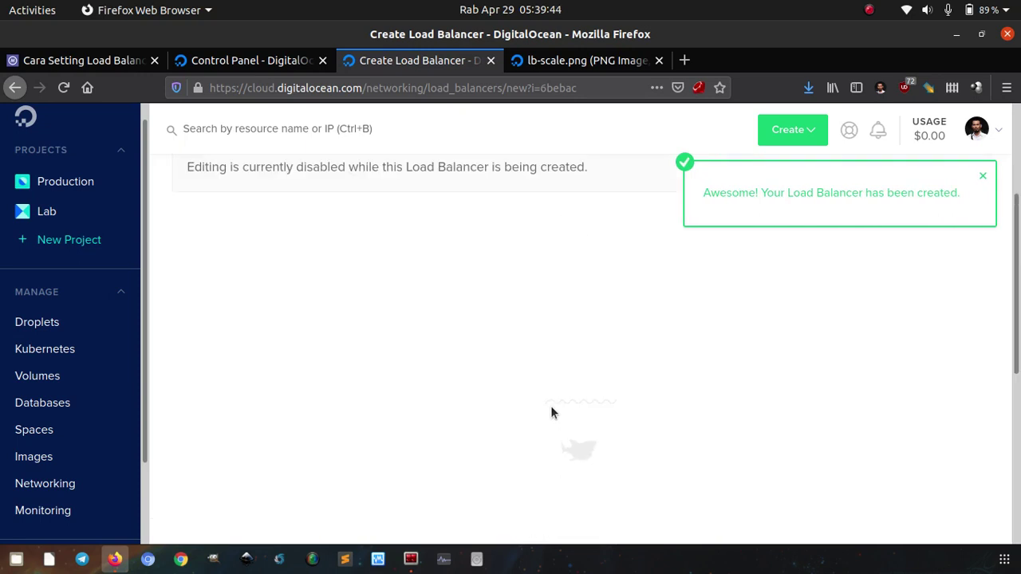
left_click(983, 176)
left_click(984, 262)
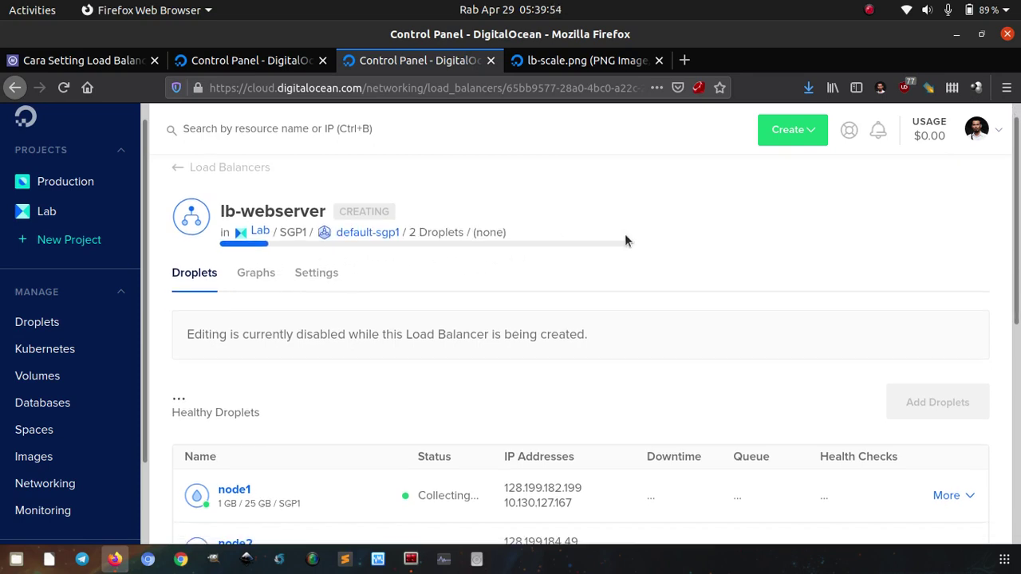
scroll(561, 335, "down", 3)
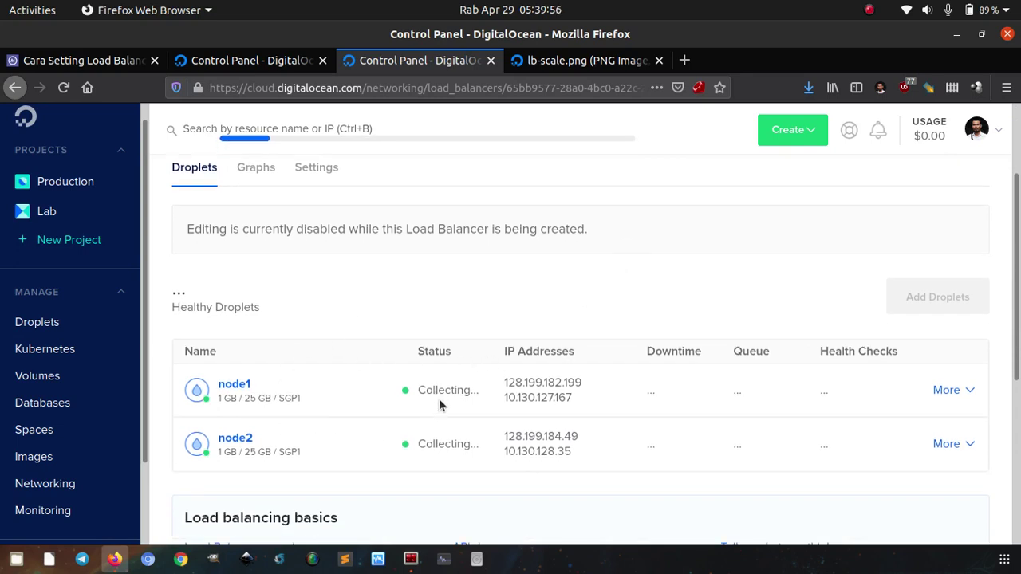
scroll(439, 391, "up", 1)
scroll(559, 302, "up", 1)
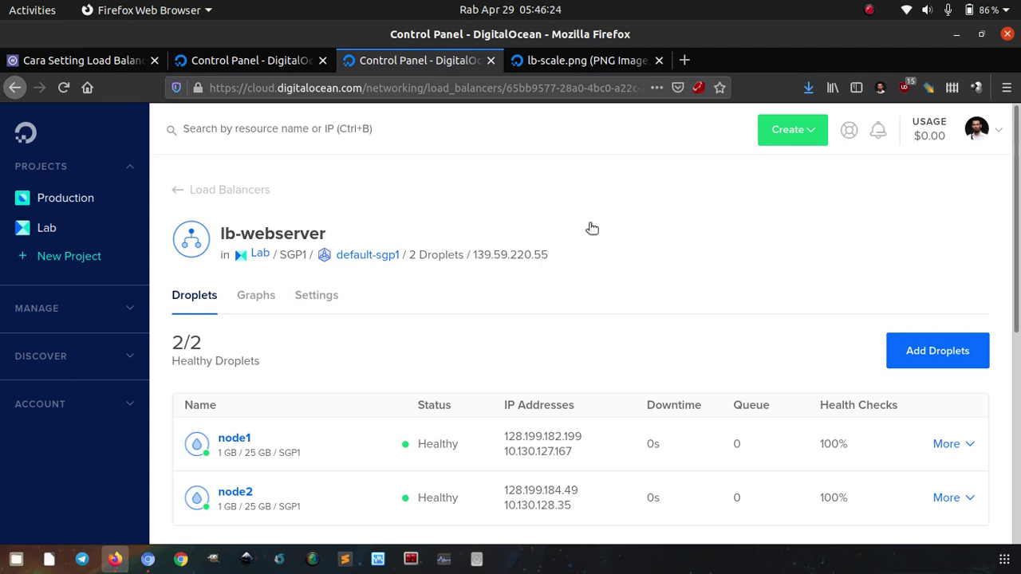
Step: Copy the IP address 139.59.220.55 of lb-webserver and open it in a new browser tab
mouse_move(524, 255)
mouse_move(512, 441)
mouse_move(536, 508)
mouse_move(557, 259)
left_click(684, 61)
right_click(580, 83)
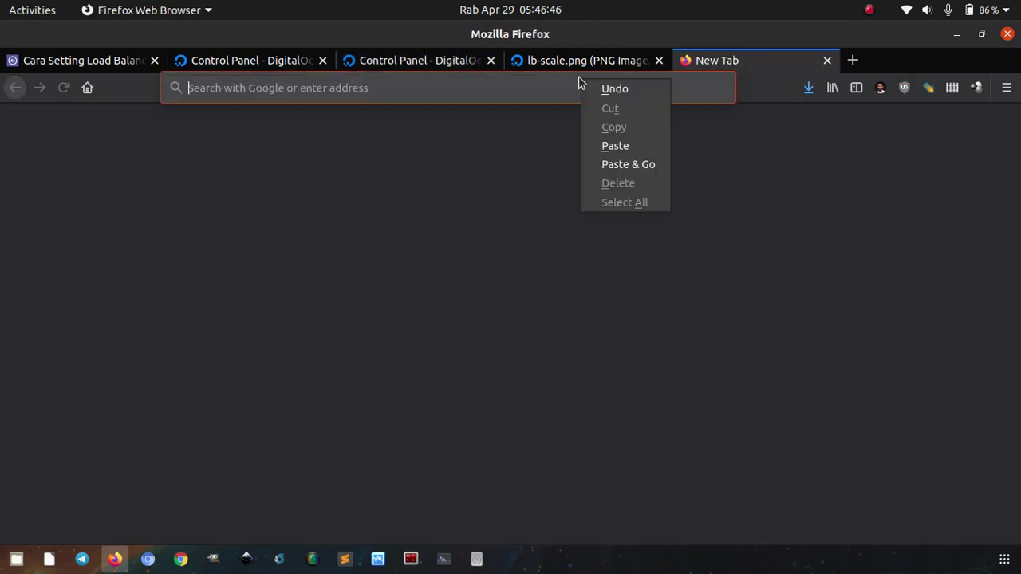
left_click(628, 164)
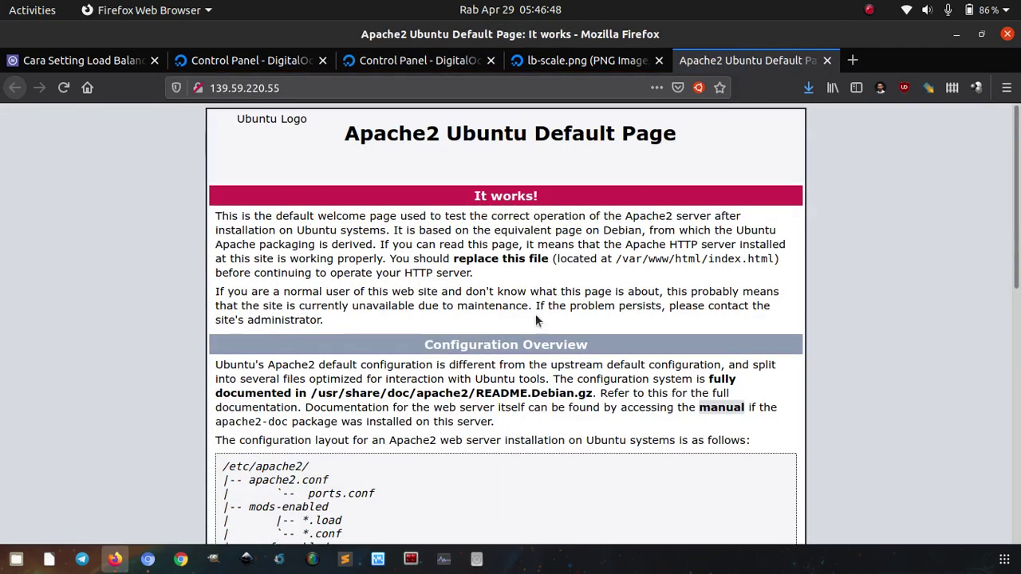
Step: Inspect the web server technologies of the loaded page with Wappalyzer and close the tab
left_click(699, 88)
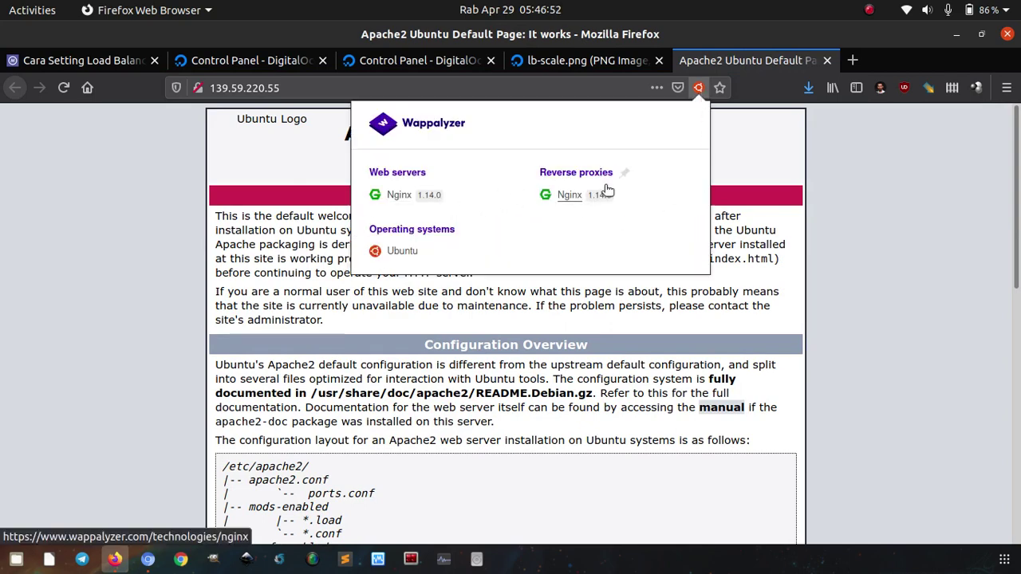
left_click(854, 222)
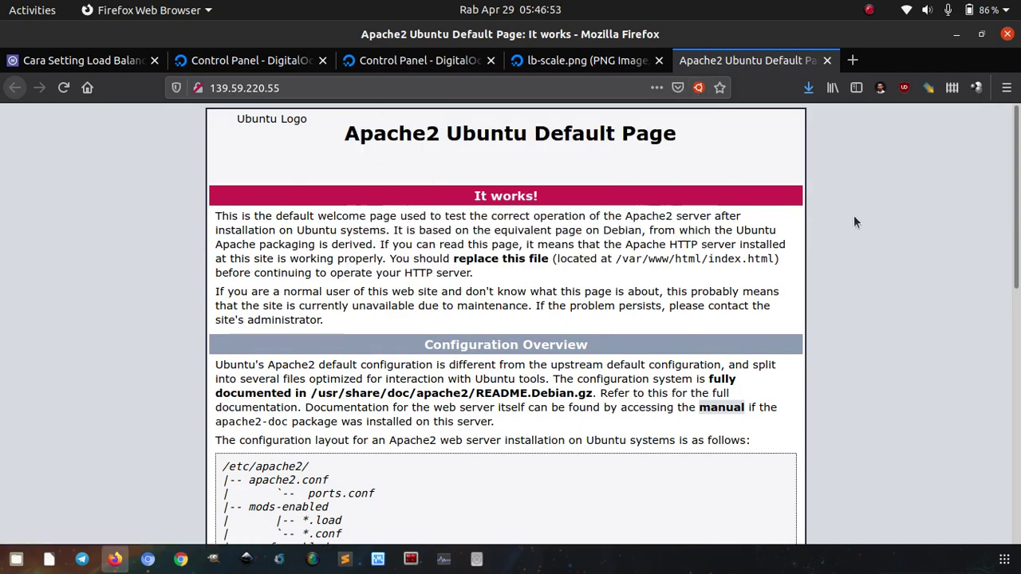
left_click(828, 62)
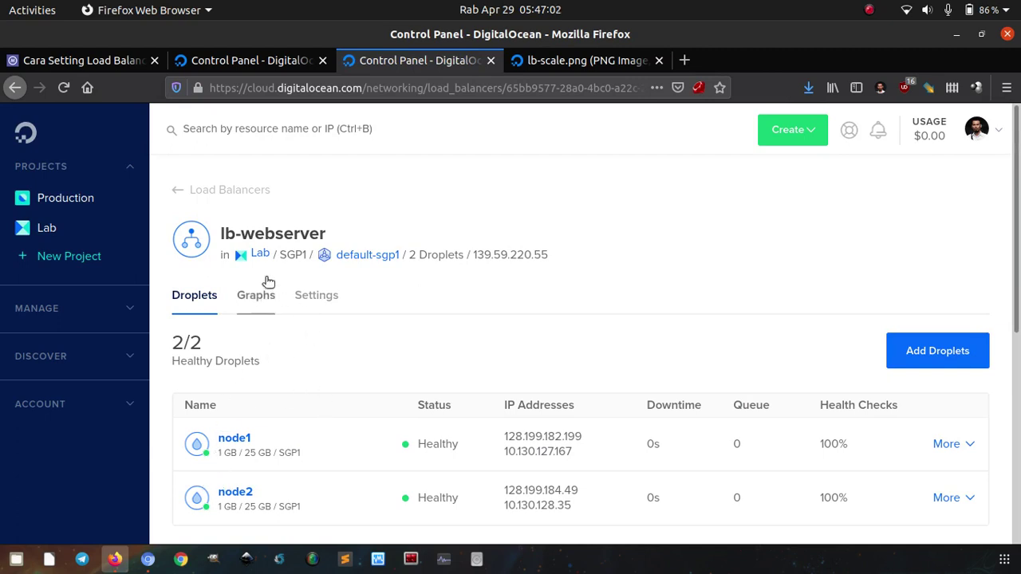
Step: Check the DNS records of defnex.com, and switch to the Chromium incognito window to load defnex.com
left_click(273, 64)
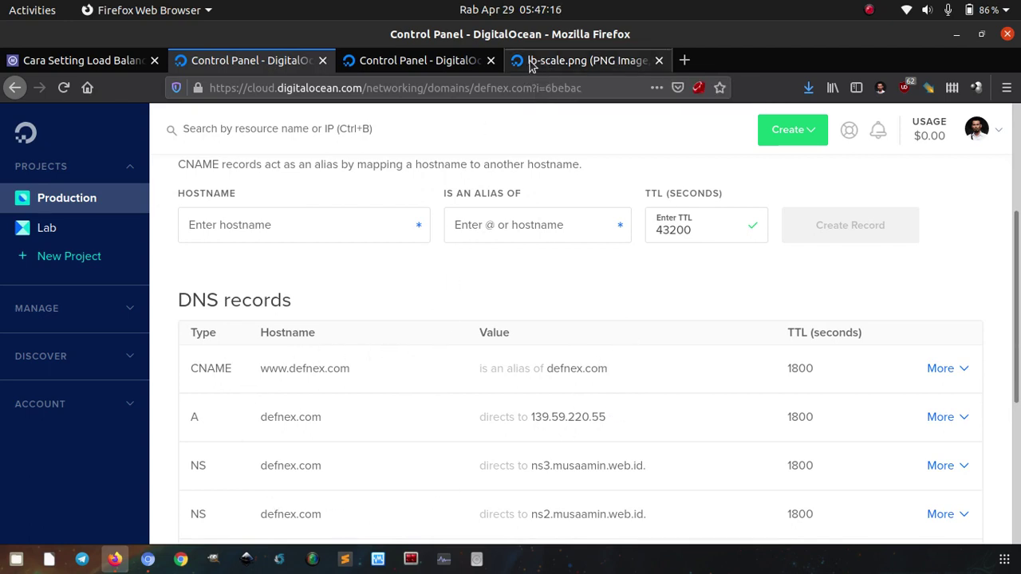
left_click(436, 59)
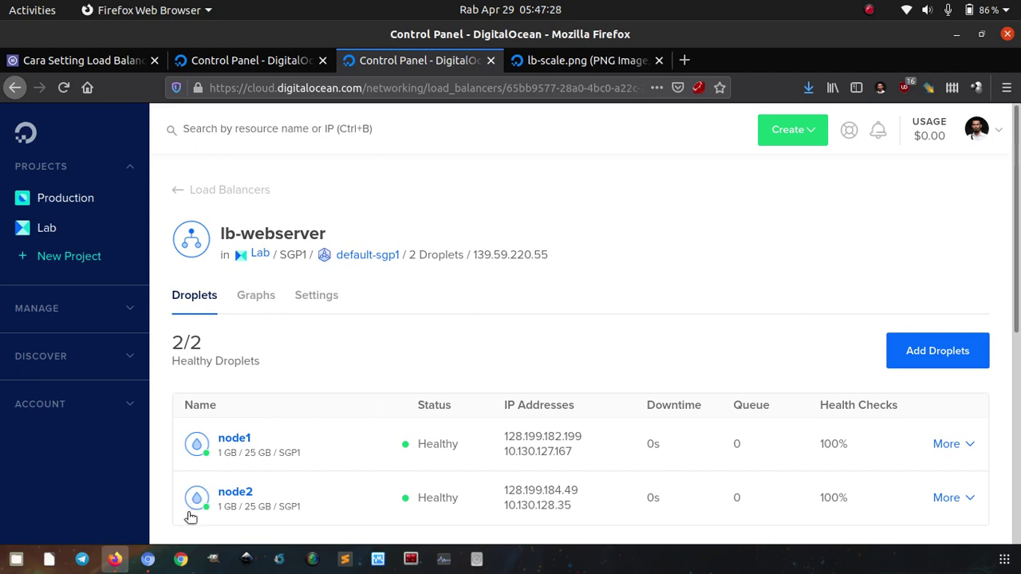
left_click(148, 559)
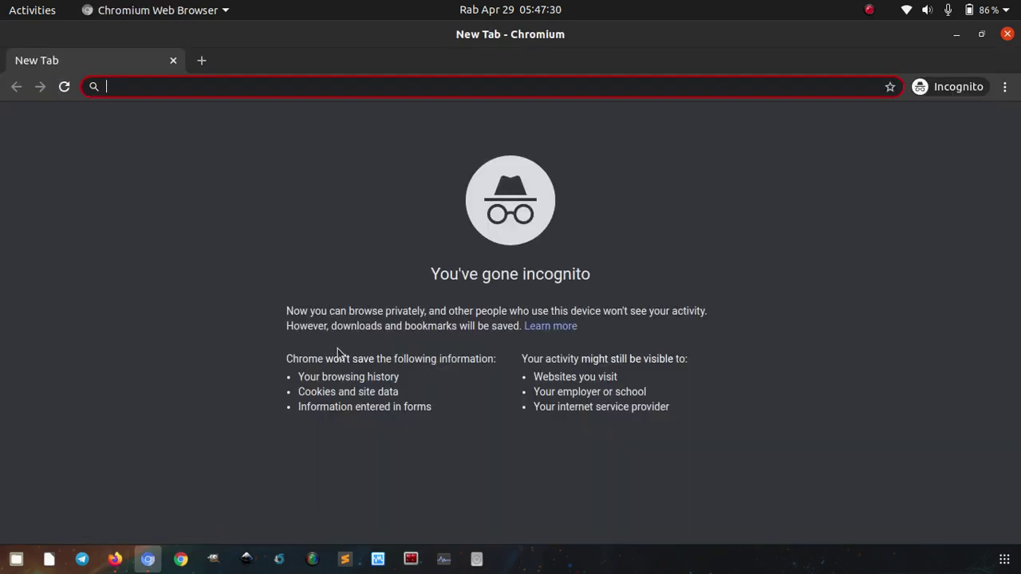
type("def")
key("Return")
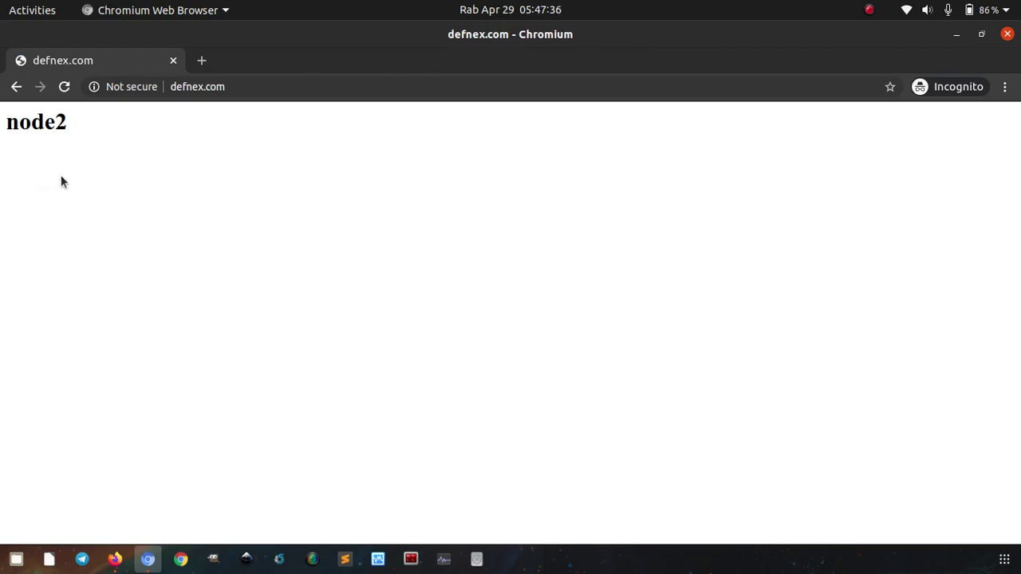
Step: Reload defnex.com repeatedly to check which backend node answers each request
left_click(66, 93)
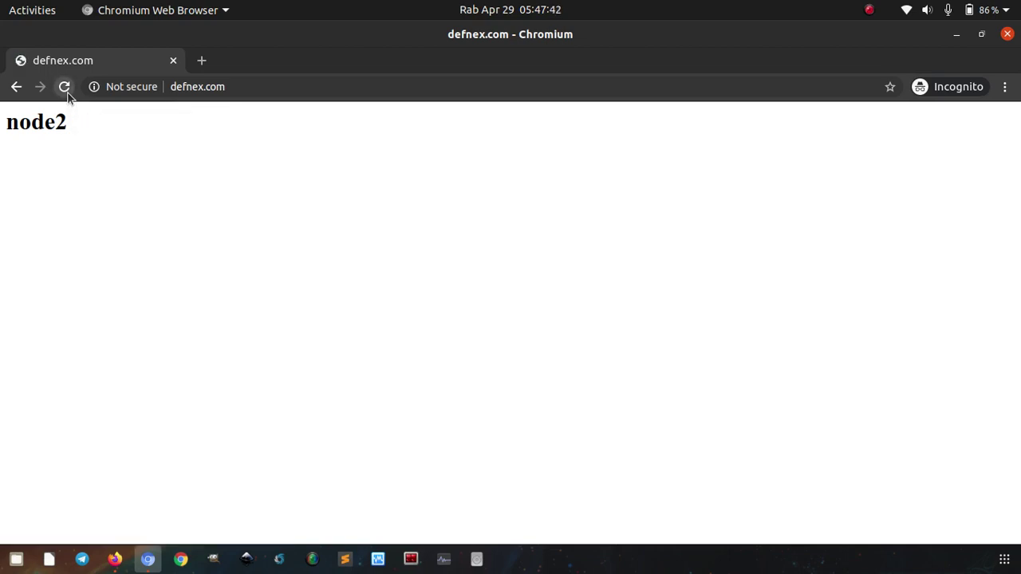
left_click(66, 93)
left_click(66, 93)
left_click(67, 94)
left_click(67, 94)
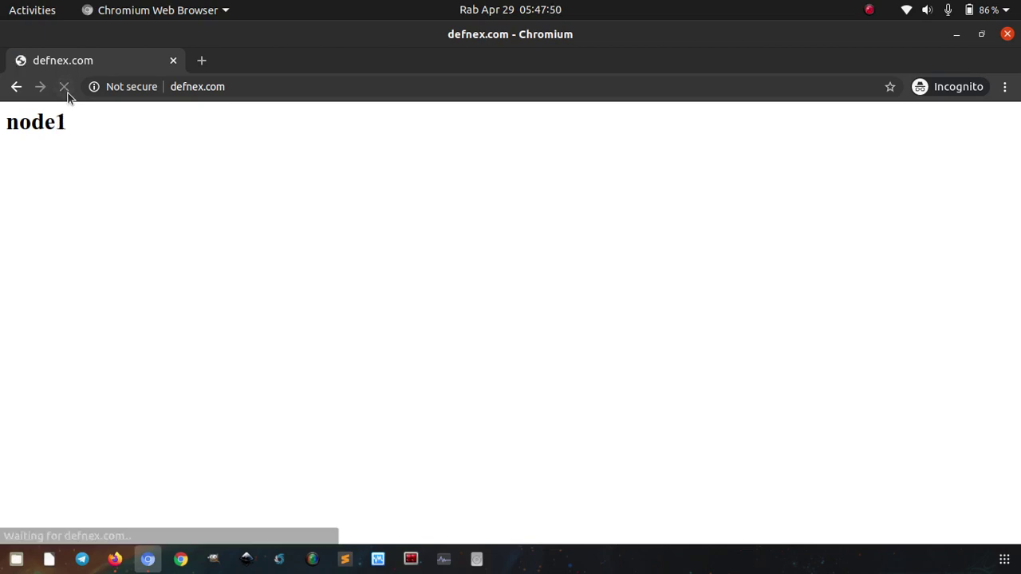
left_click(67, 94)
left_click(67, 94)
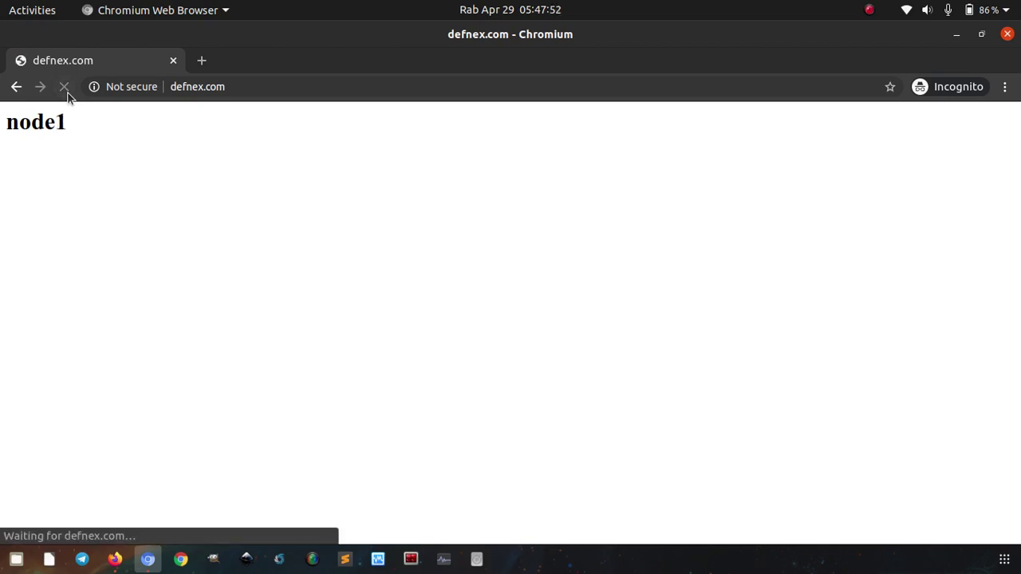
left_click(67, 94)
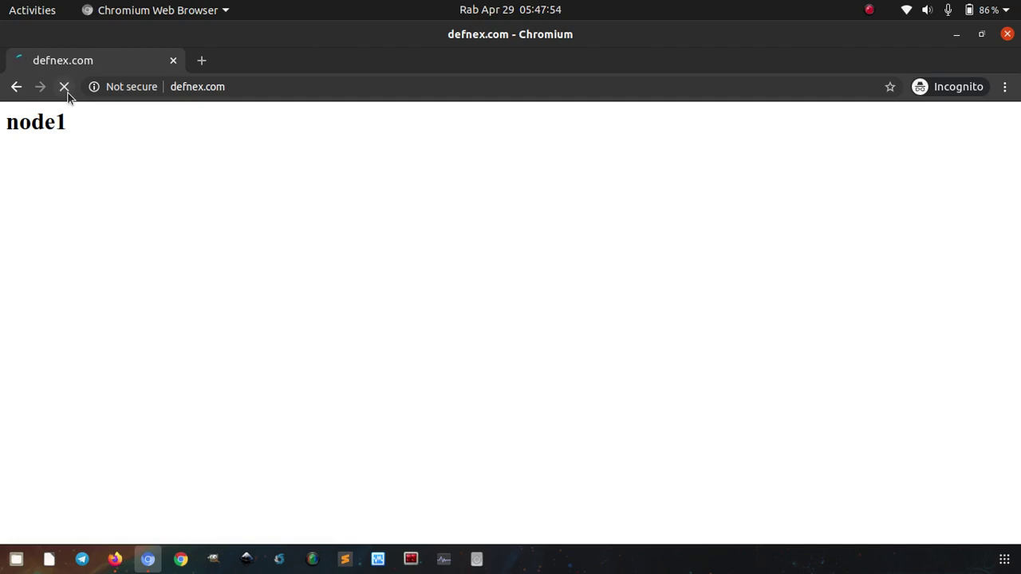
left_click(67, 95)
left_click(67, 94)
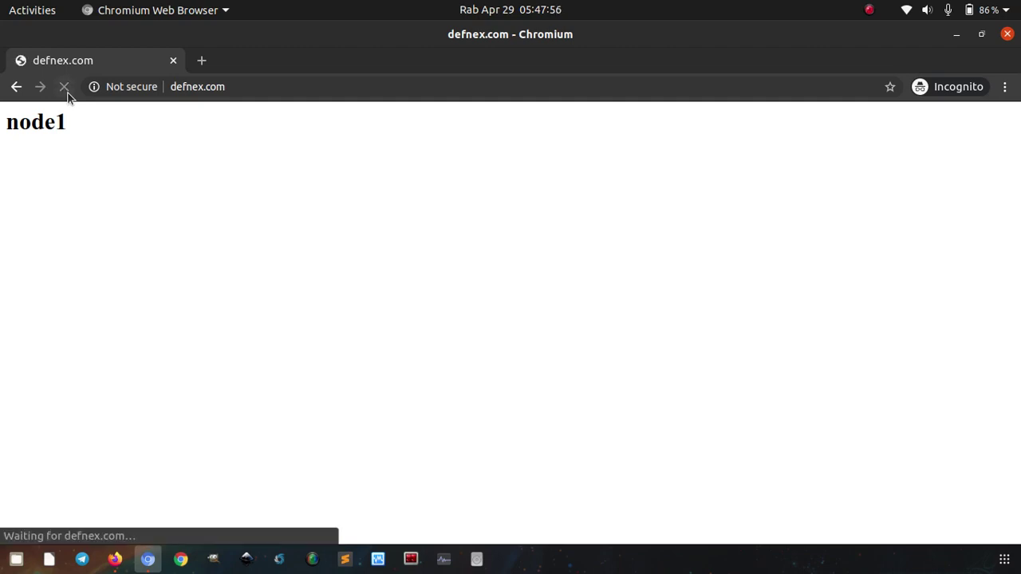
left_click(67, 94)
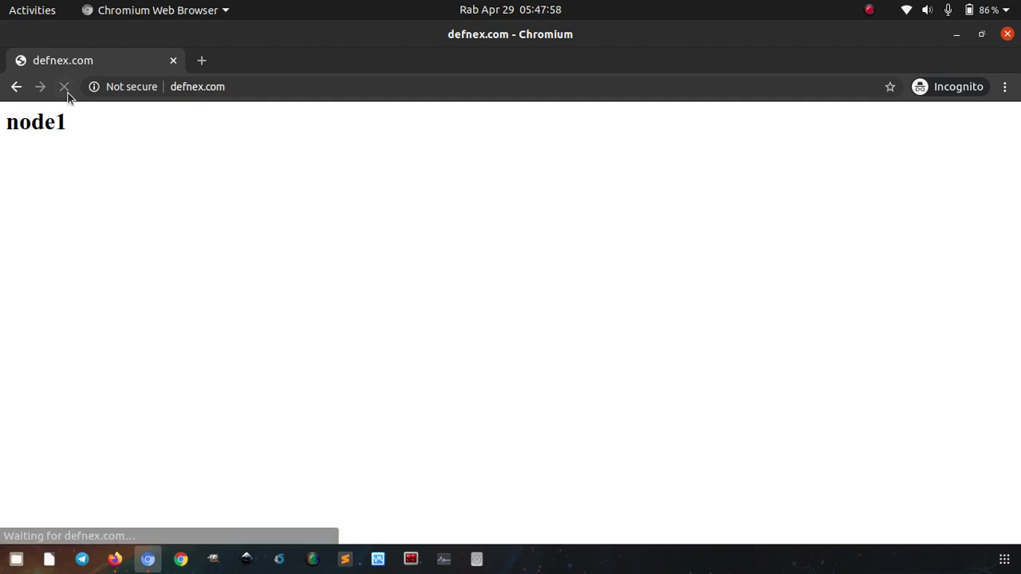
left_click(67, 94)
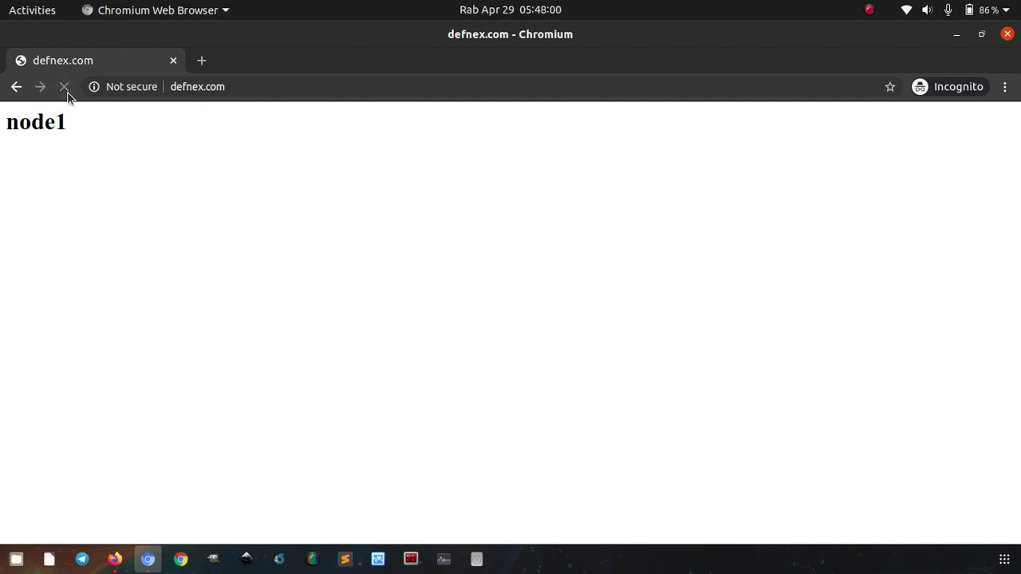
left_click(67, 95)
left_click(67, 94)
left_click(67, 94)
left_click(67, 94)
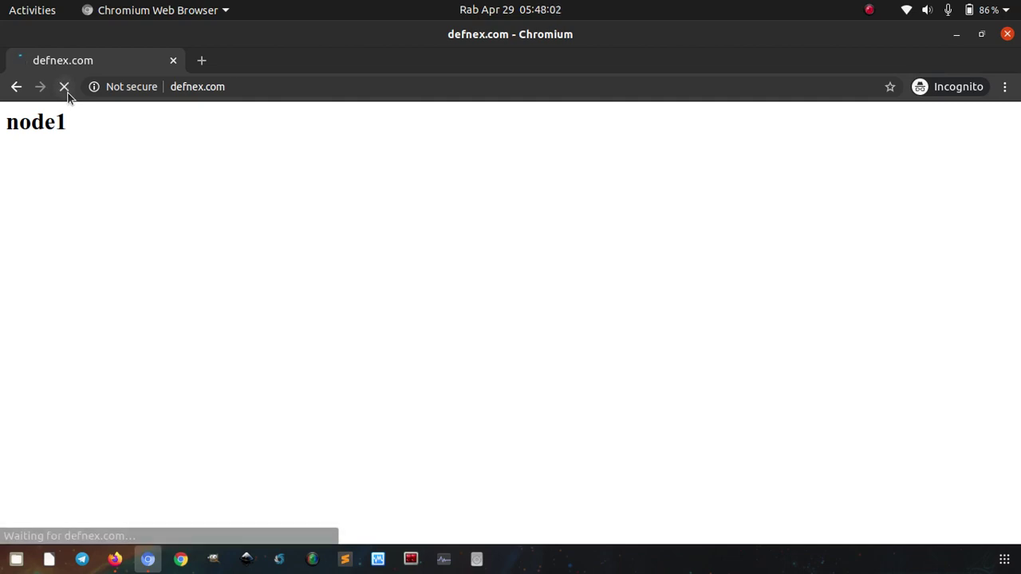
left_click(67, 94)
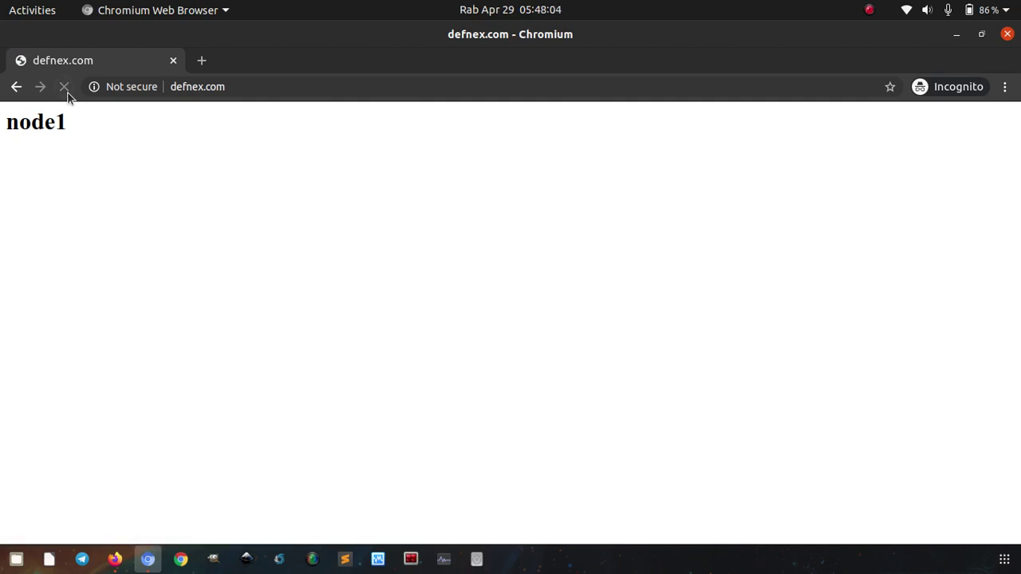
Step: Switch back to Firefox and open the settings of the lb-webserver load balancer
left_click(115, 559)
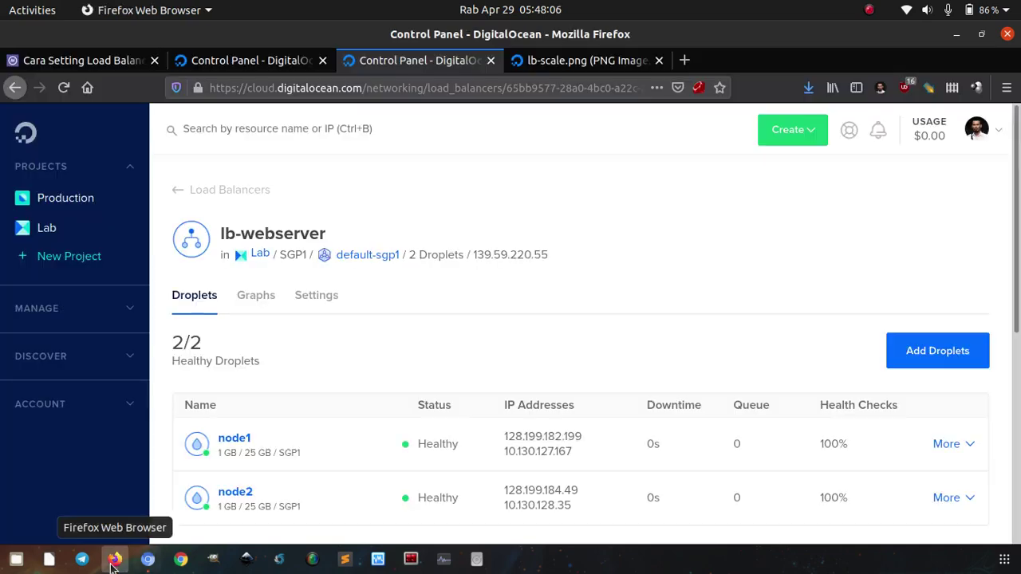
scroll(561, 224, "down", 3)
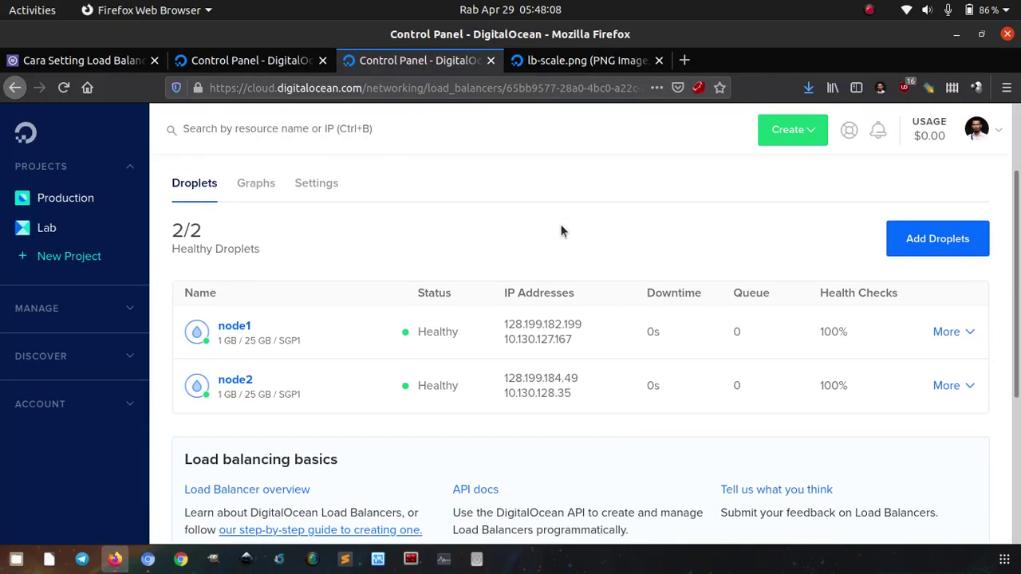
scroll(559, 225, "up", 2)
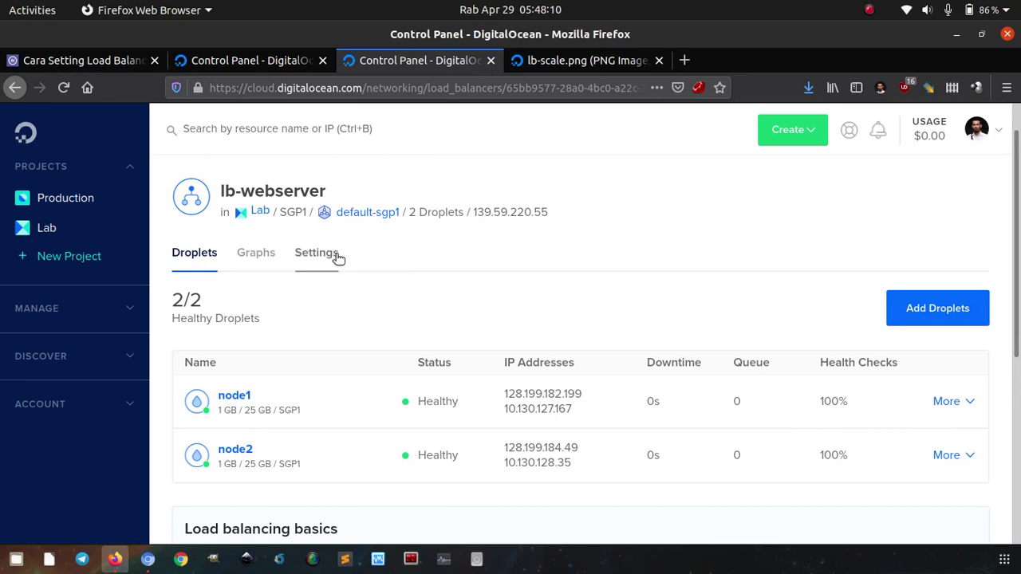
left_click(332, 254)
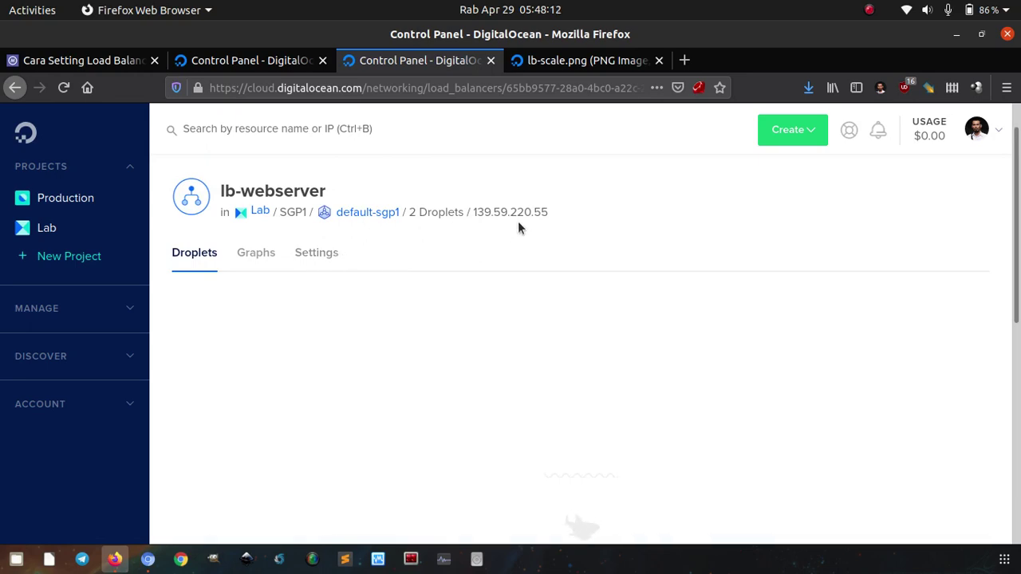
Step: Read the load balancing methods in the Nginx article and compare them with the algorithm in the lb-webserver settings
left_click(100, 60)
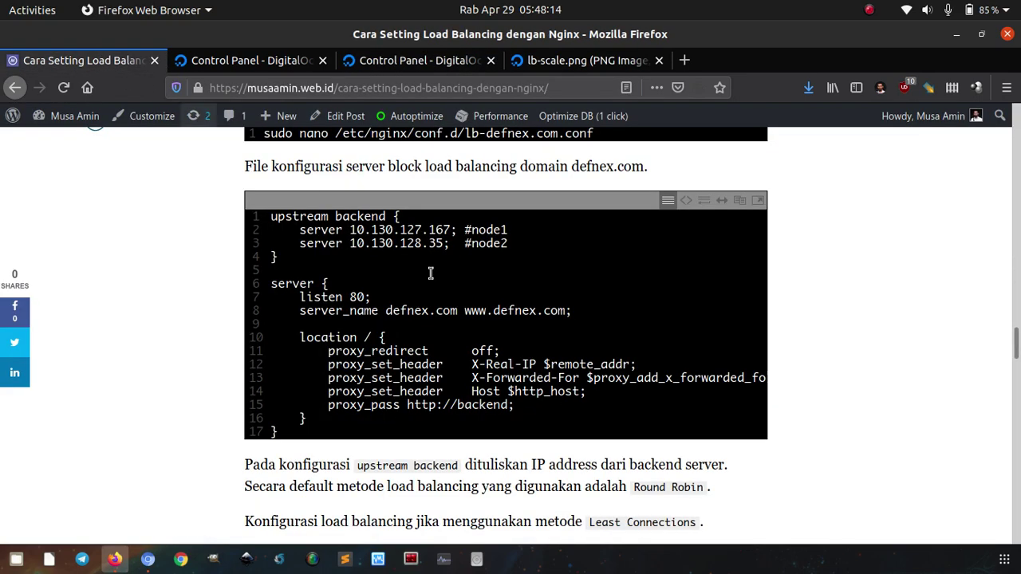
left_click_drag(1018, 343, 1018, 165)
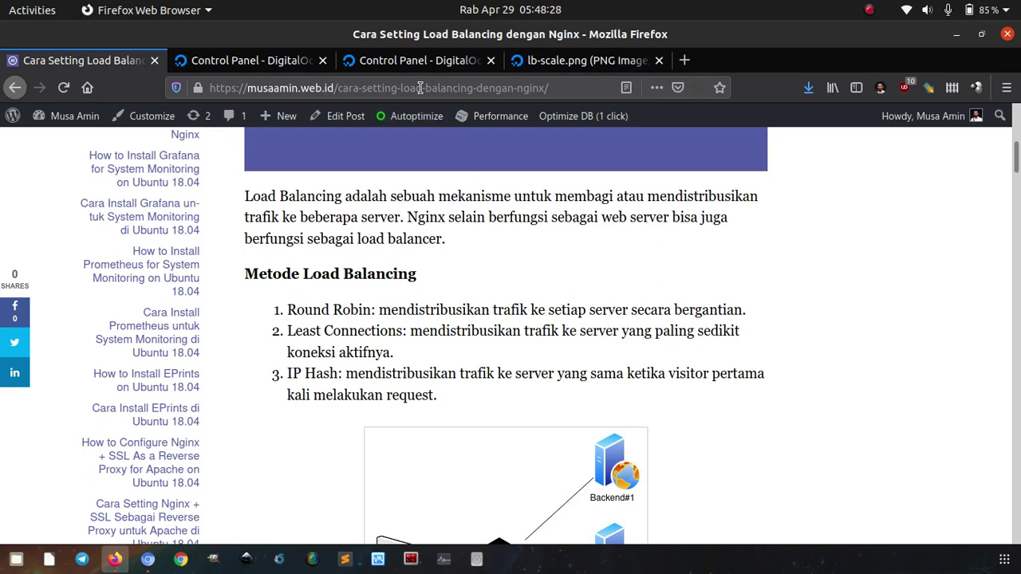
left_click(403, 63)
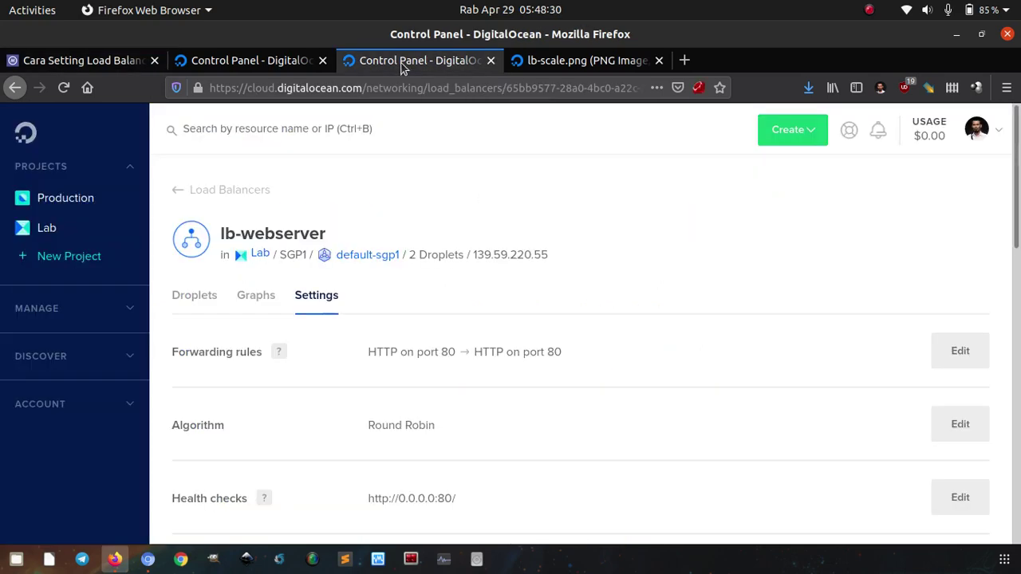
scroll(529, 227, "down", 2)
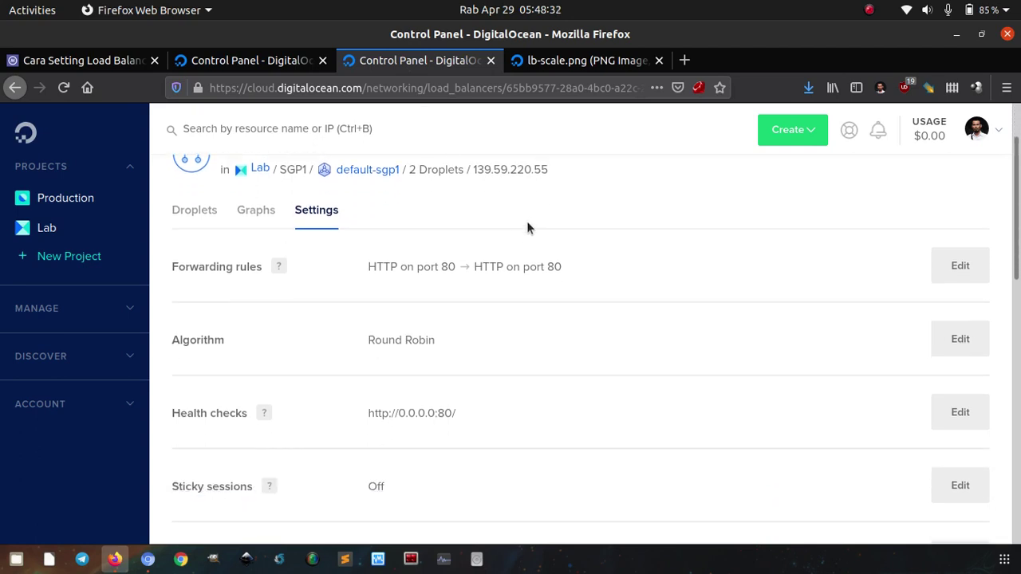
scroll(531, 221, "up", 1)
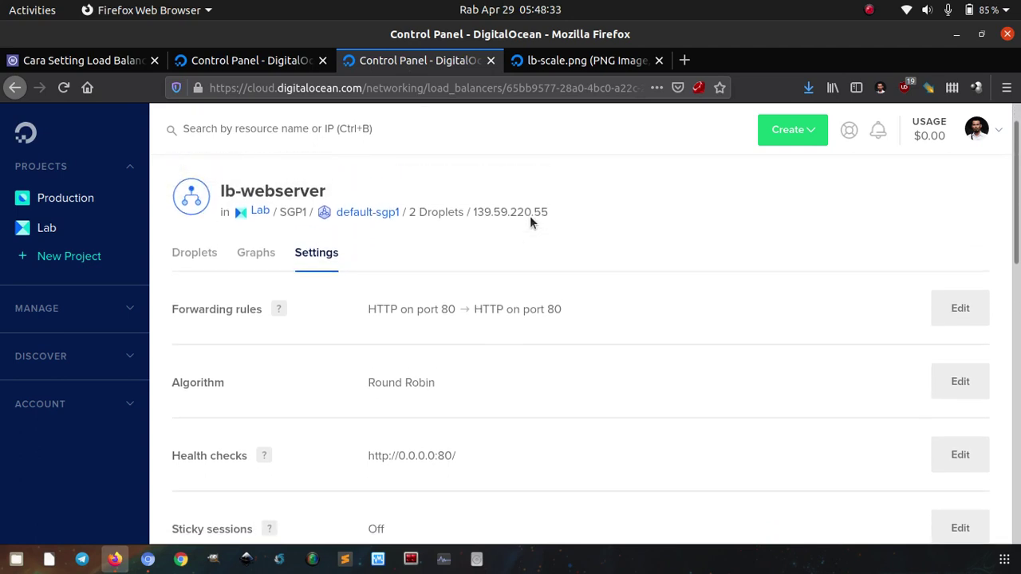
left_click(960, 383)
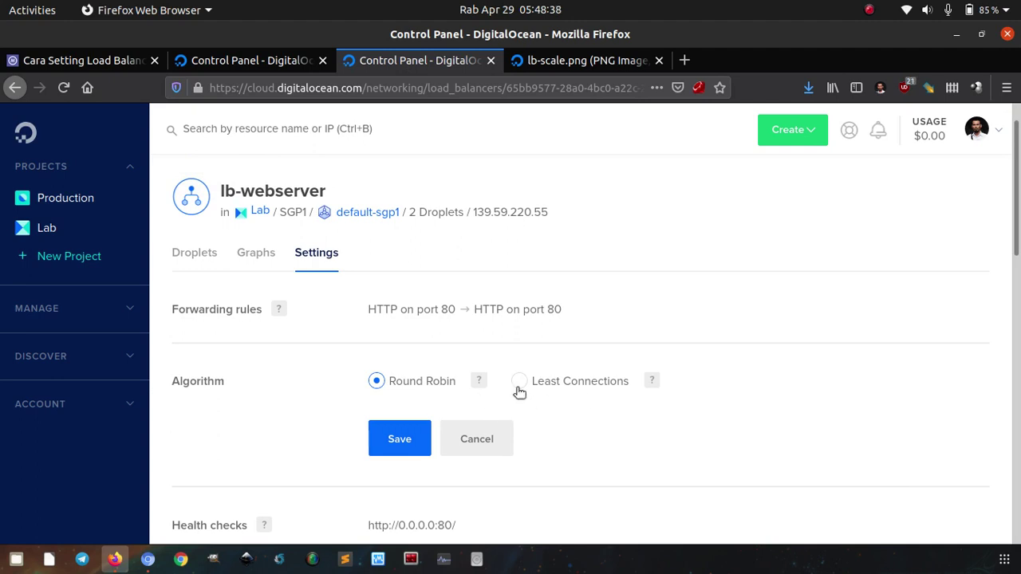
left_click(528, 390)
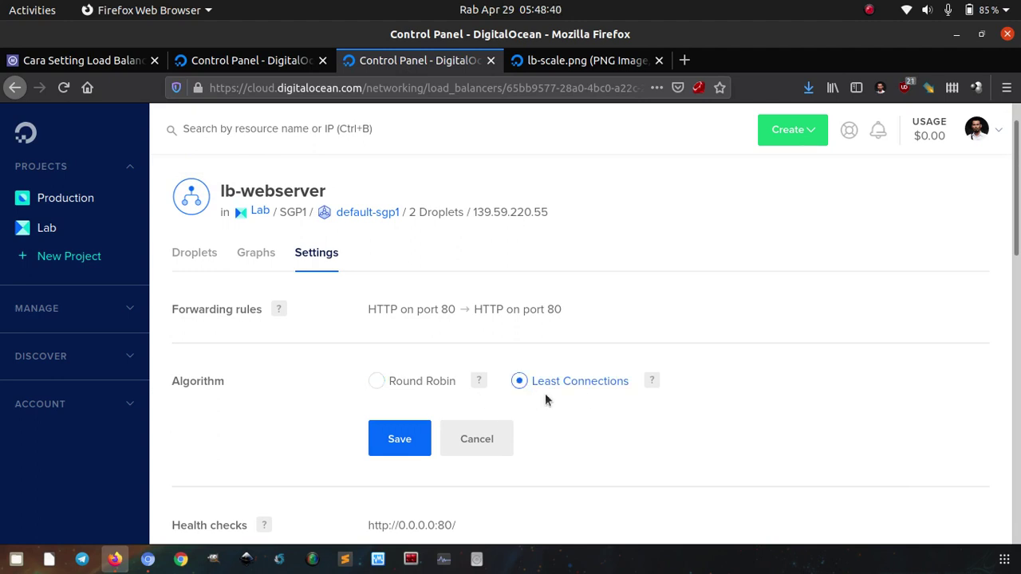
left_click(447, 383)
left_click(497, 451)
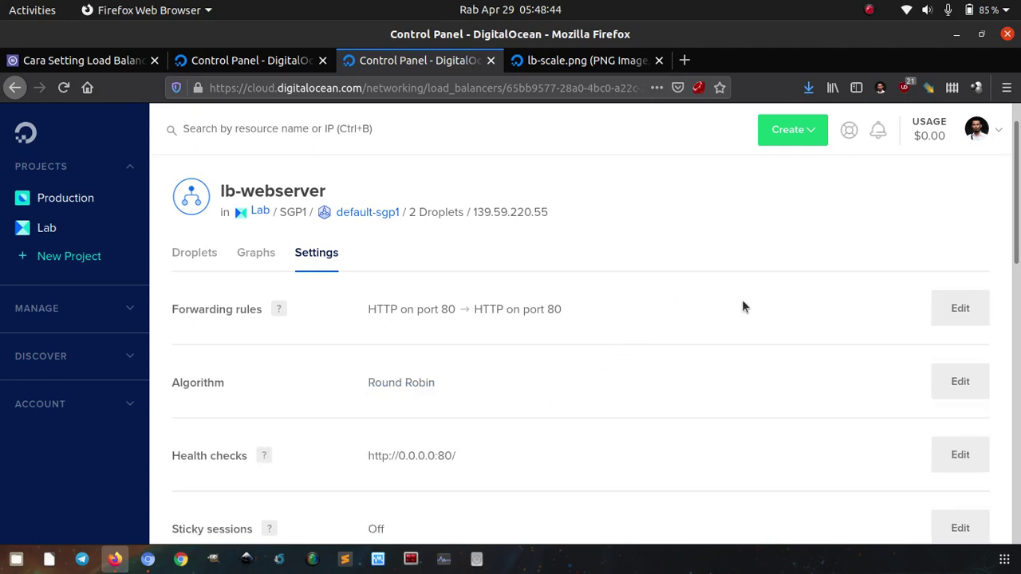
Step: Look over the remaining lb-webserver settings and return to its Droplets list
scroll(742, 311, "down", 2)
scroll(742, 312, "up", 1)
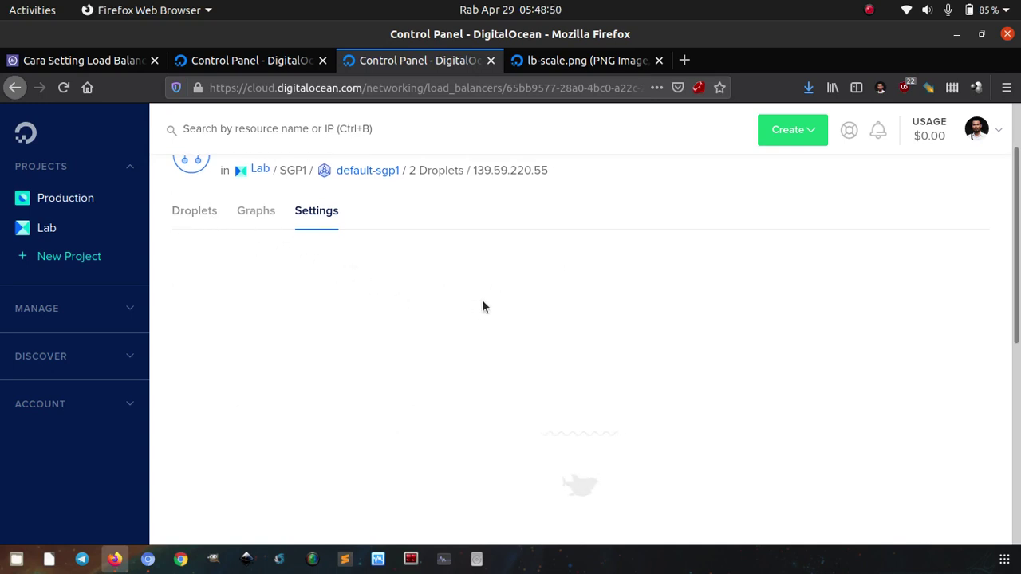
scroll(516, 299, "down", 1)
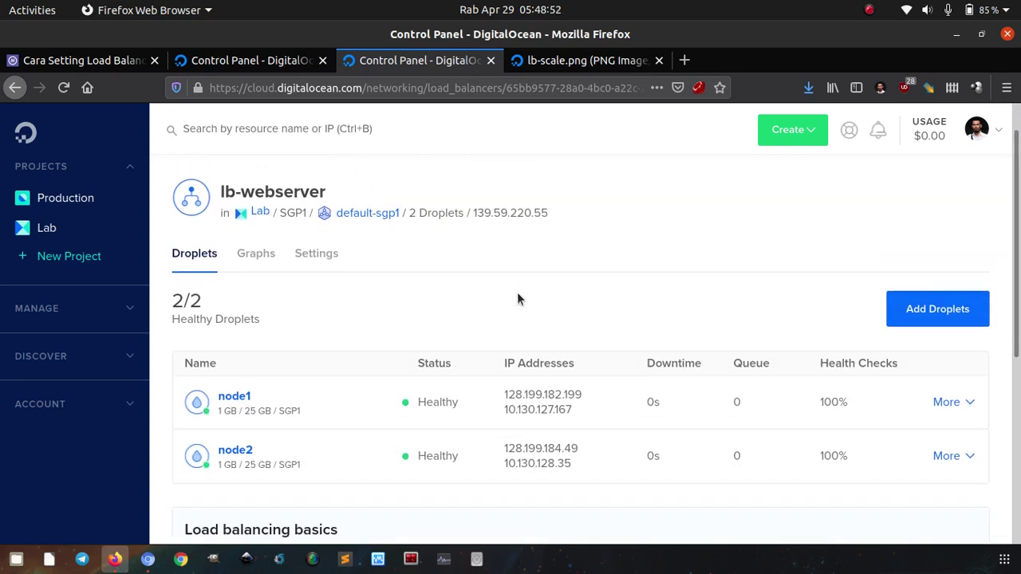
scroll(522, 307, "up", 1)
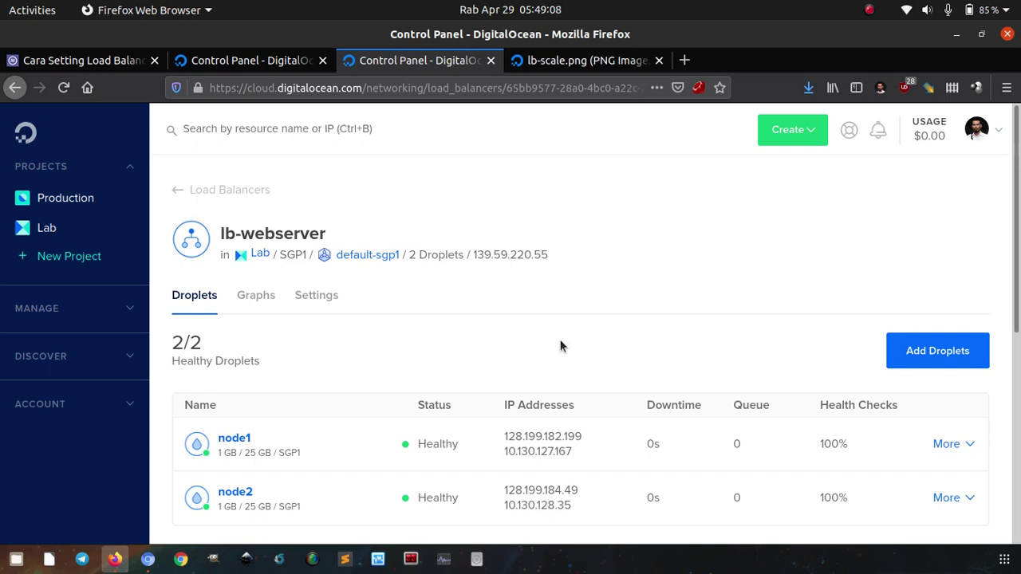
Step: Compare the A record of defnex.com in the DNS records with the IP address of lb-webserver
mouse_move(563, 262)
left_click(267, 64)
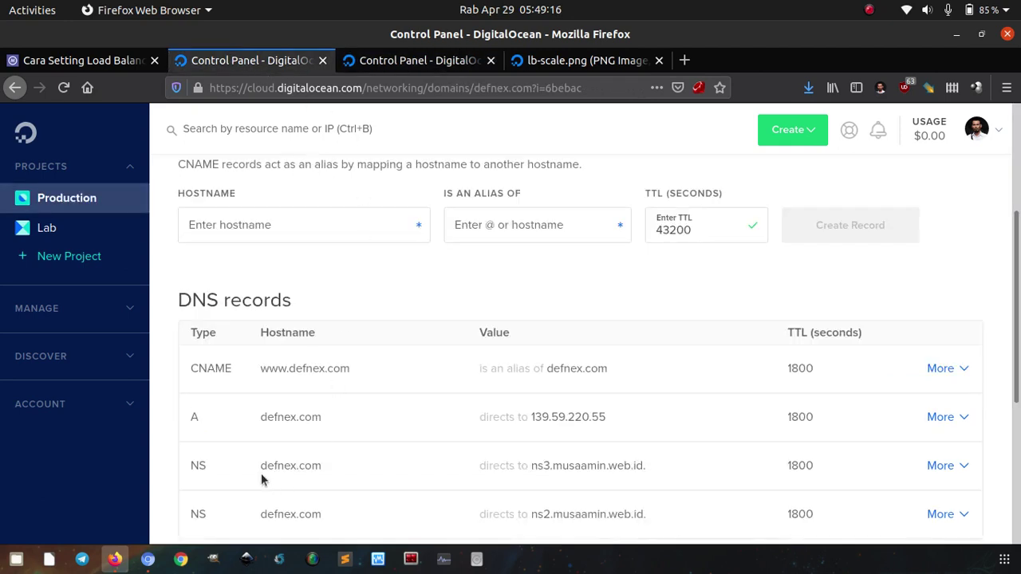
left_click(431, 68)
mouse_move(520, 253)
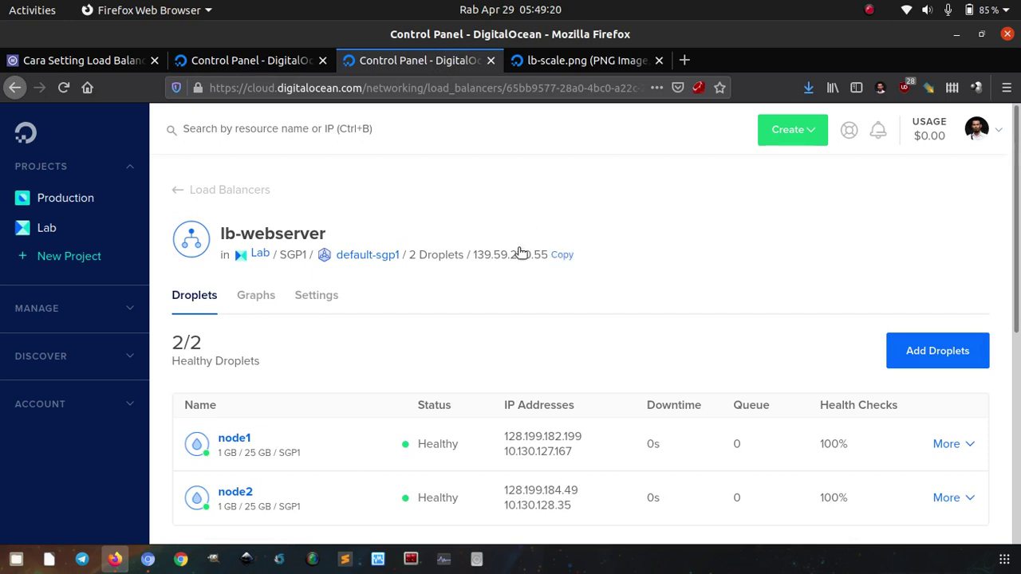